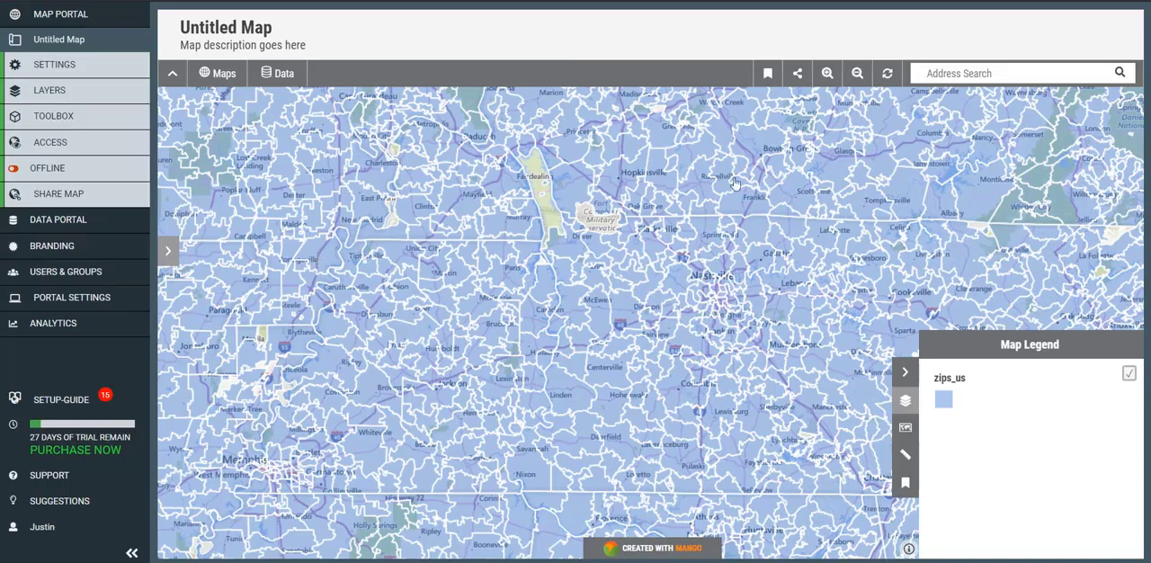
- Search the map for ZIP code 44116 in Rocky River, OH, and select its ZIP area
{"action": "left_click", "coordinate": [964, 73]}
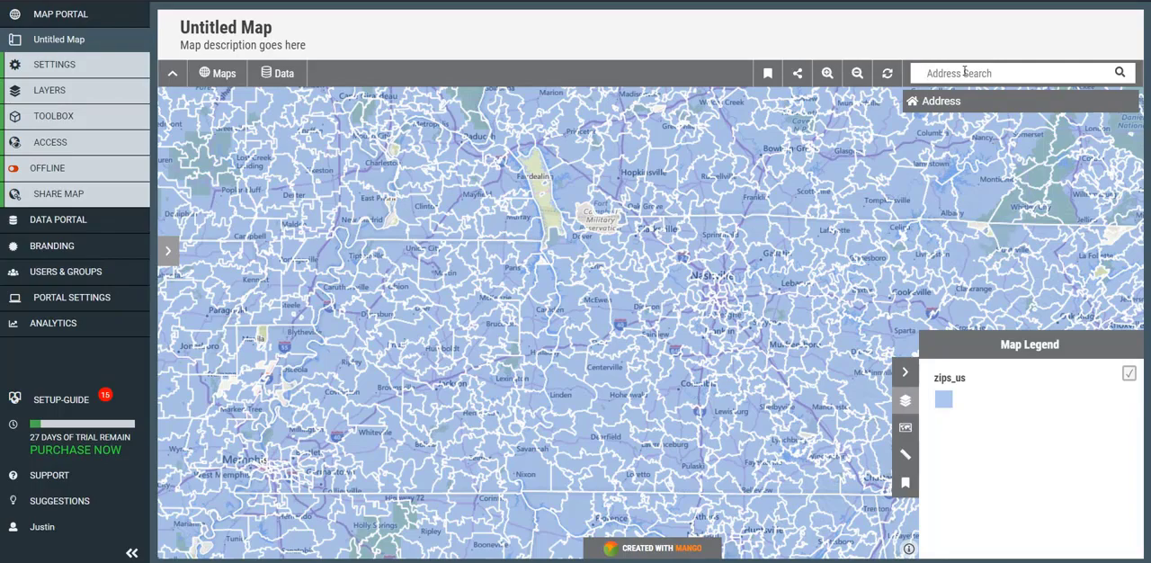
{"action": "type", "text": "44116"}
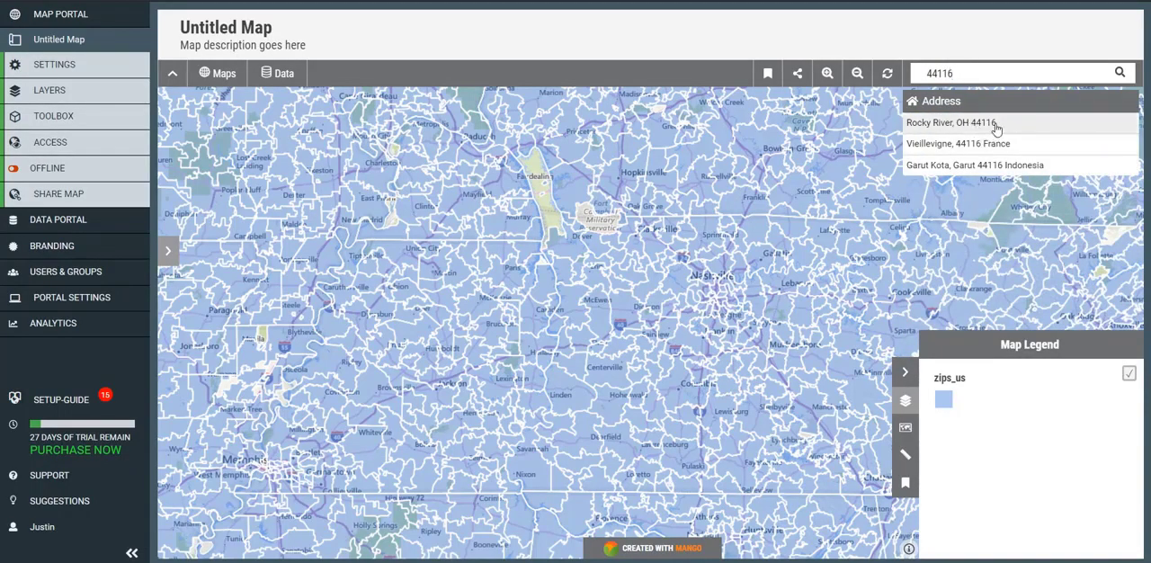
{"action": "left_click", "coordinate": [996, 123]}
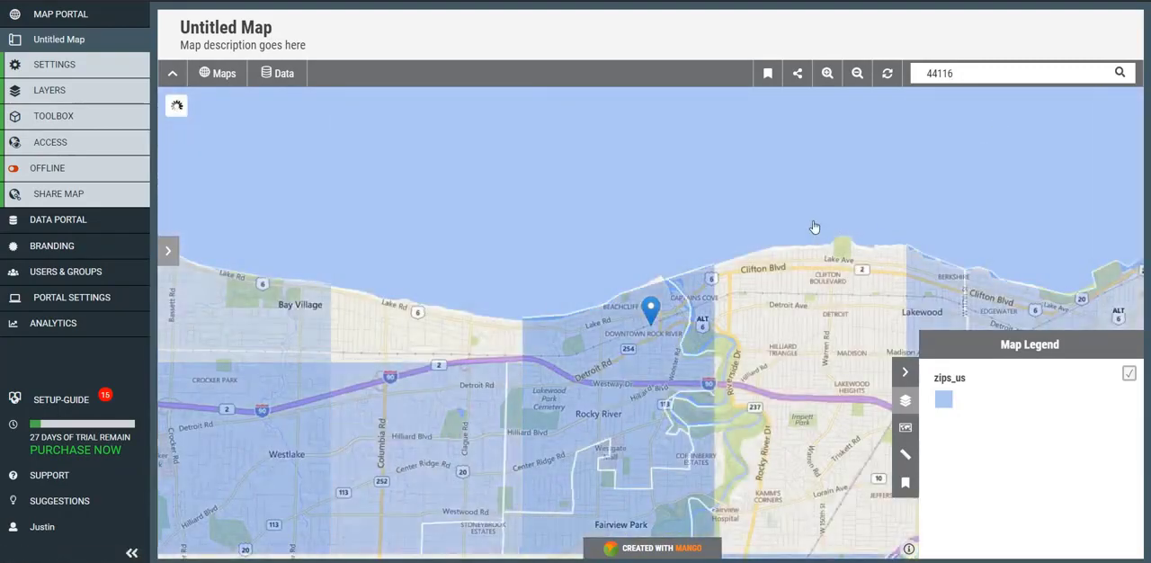
{"action": "left_click", "coordinate": [639, 357]}
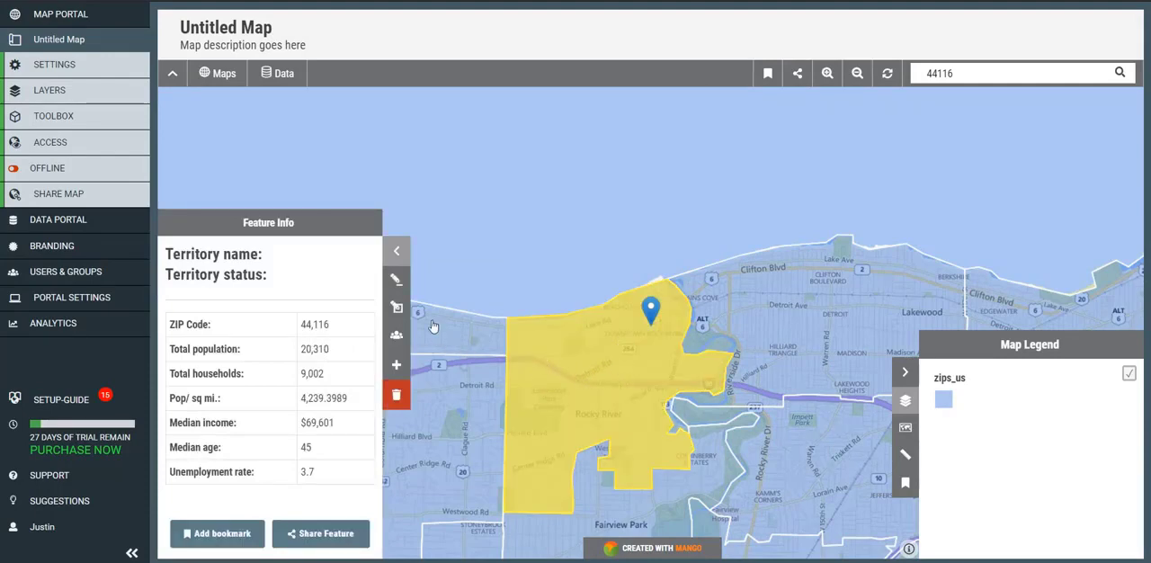
- Edit the selected 44116 area's attributes, setting t_name to Rocky River and status to Available, and save
{"action": "left_click", "coordinate": [397, 281]}
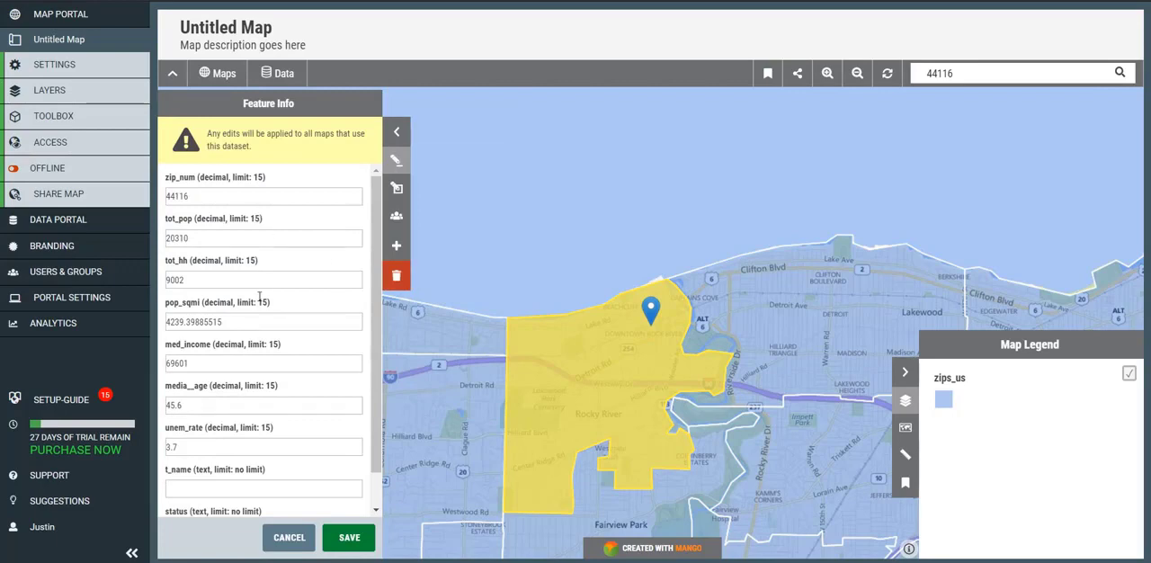
{"action": "scroll", "coordinate": [214, 474], "scroll_direction": "down", "scroll_amount": 1}
{"action": "left_click", "coordinate": [214, 474]}
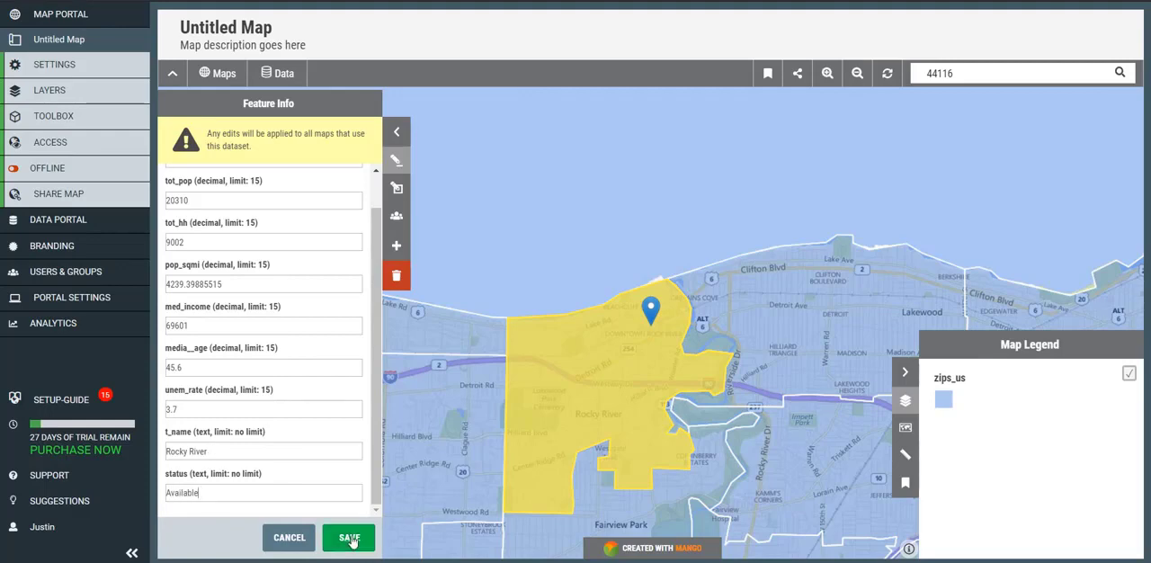
{"action": "left_click", "coordinate": [353, 539]}
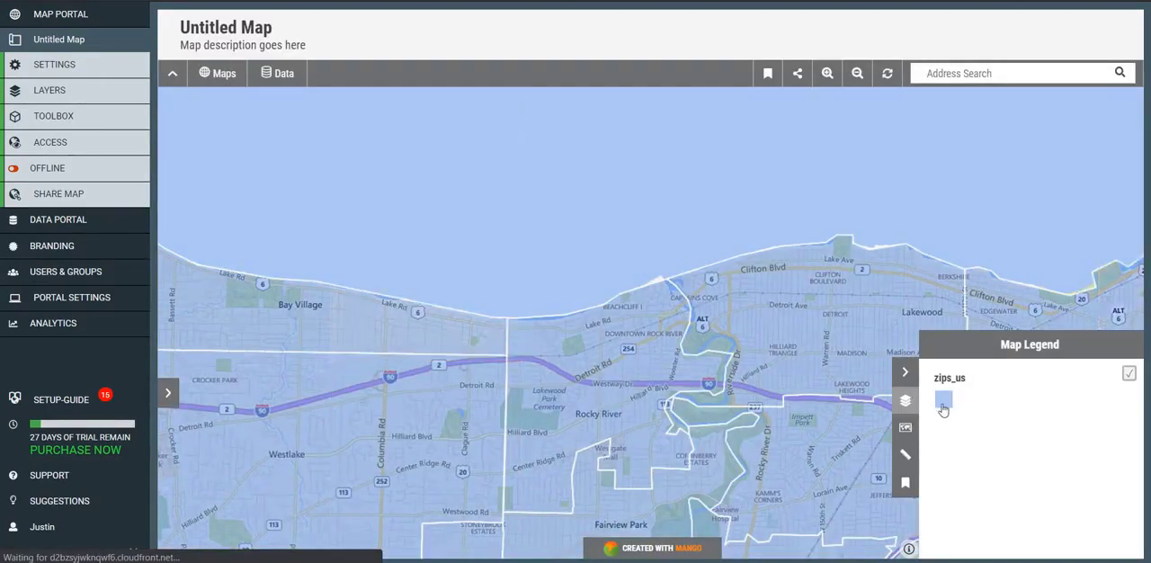
- Set the zips_us layer to the Category style, based on the t_name column
{"action": "left_click", "coordinate": [72, 92]}
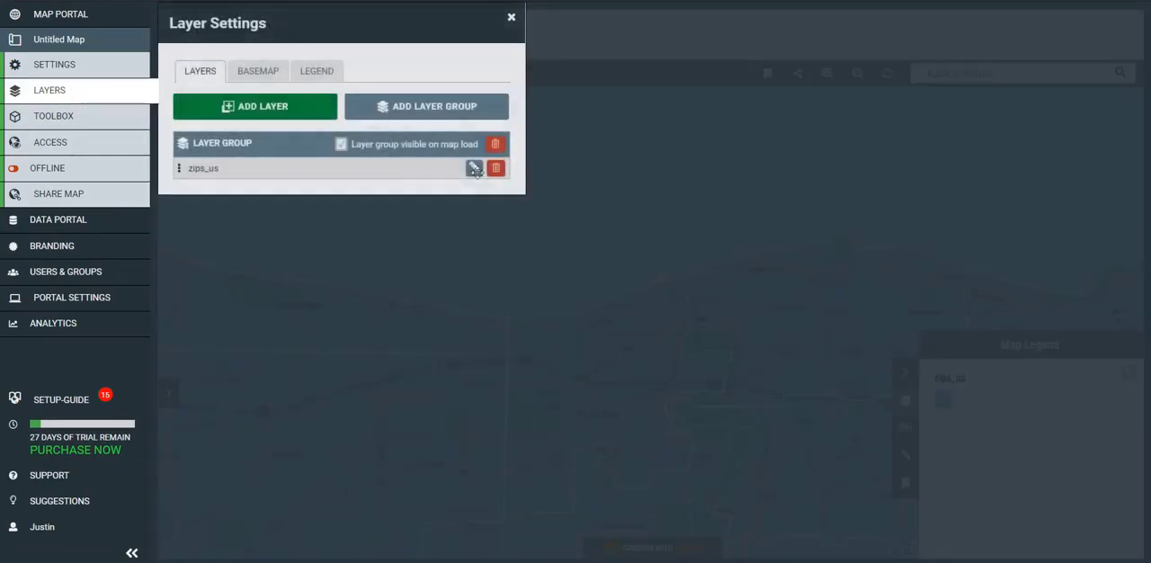
{"action": "left_click", "coordinate": [473, 170]}
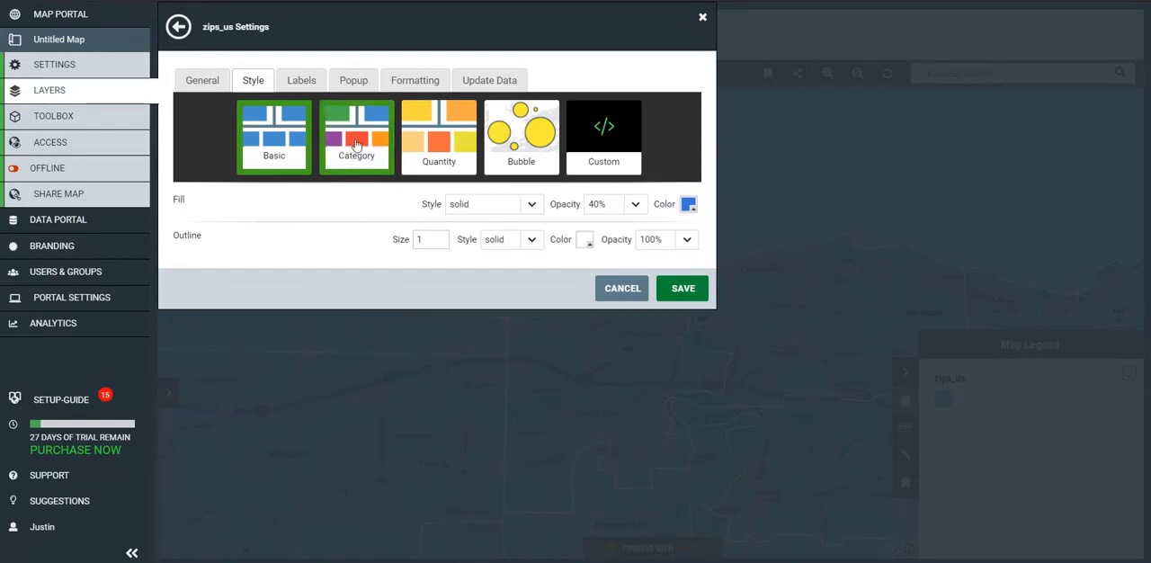
{"action": "left_click", "coordinate": [358, 145]}
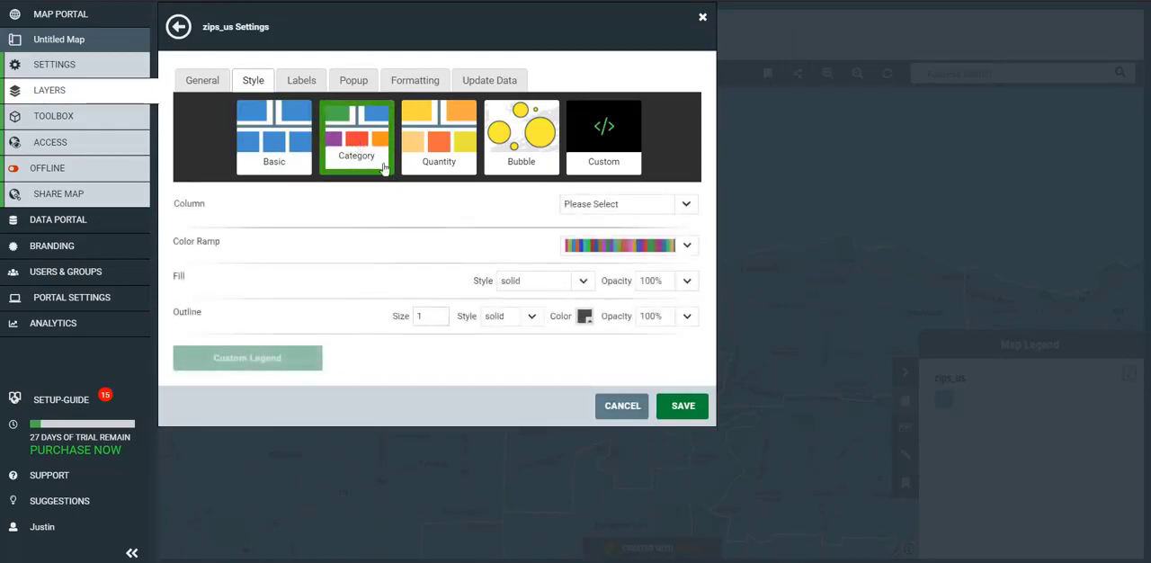
{"action": "left_click", "coordinate": [646, 212]}
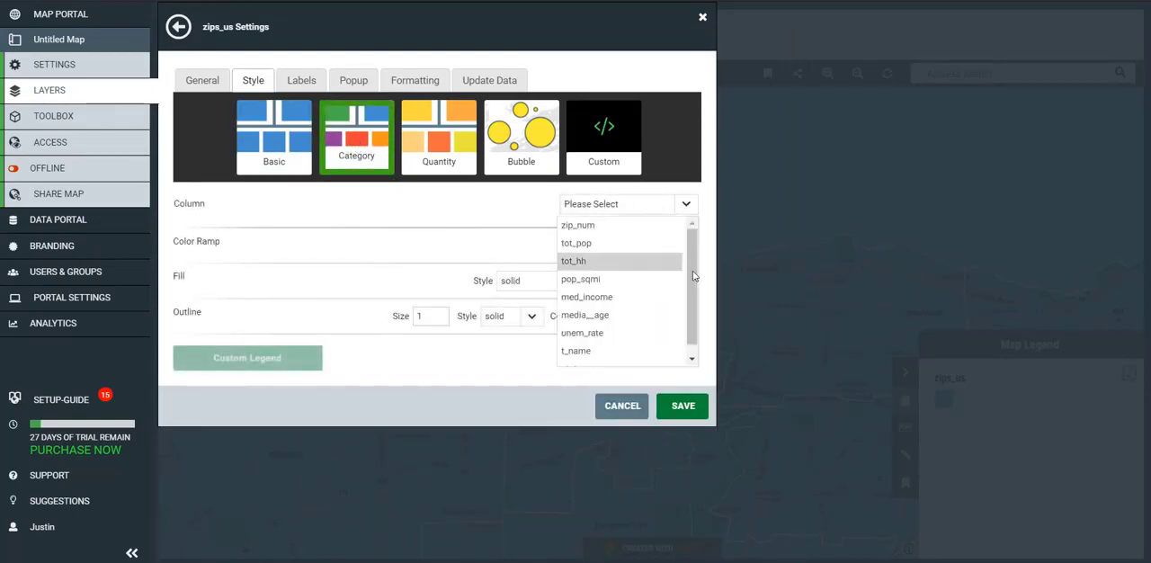
{"action": "scroll", "coordinate": [629, 269], "scroll_direction": "down", "scroll_amount": 1}
{"action": "left_click", "coordinate": [652, 339]}
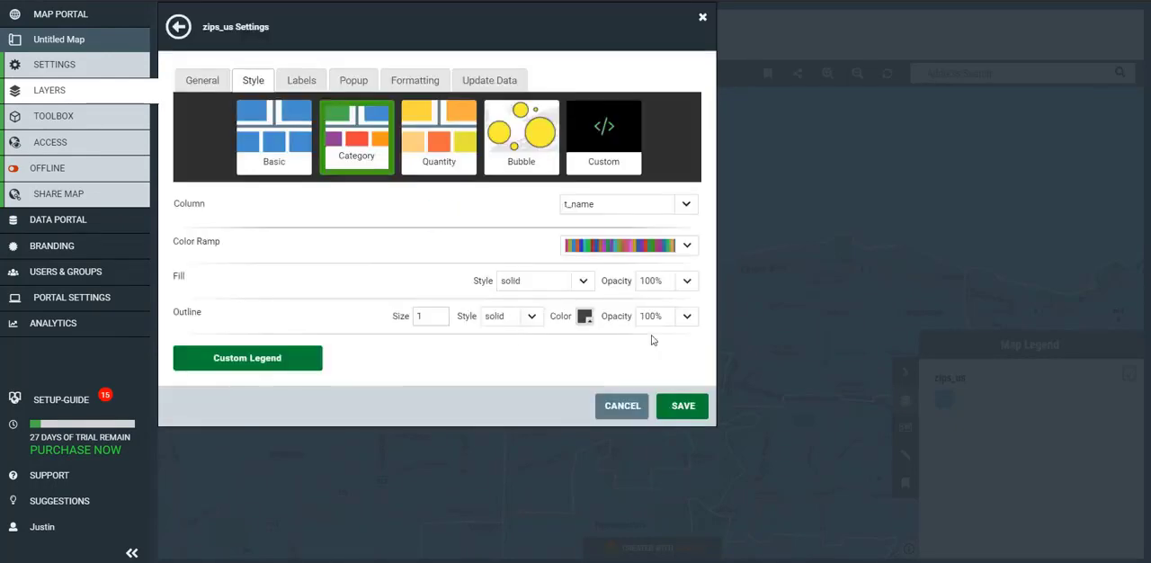
- Choose the third multicolor ramp for the categories and set fill opacity to 40% and outline opacity to 30%
{"action": "left_click", "coordinate": [687, 246]}
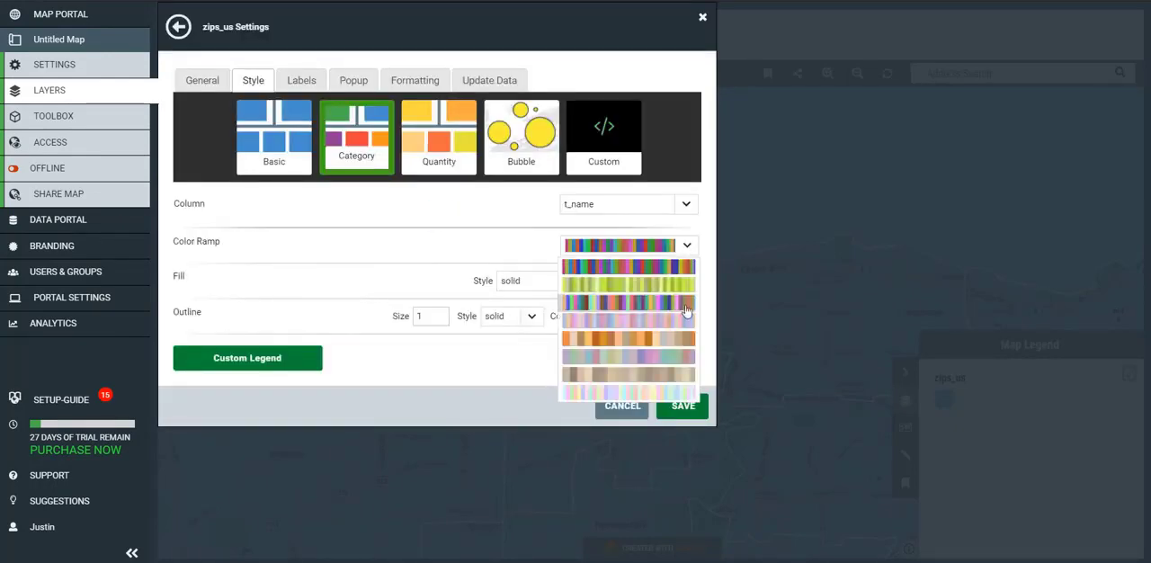
{"action": "left_click", "coordinate": [684, 306]}
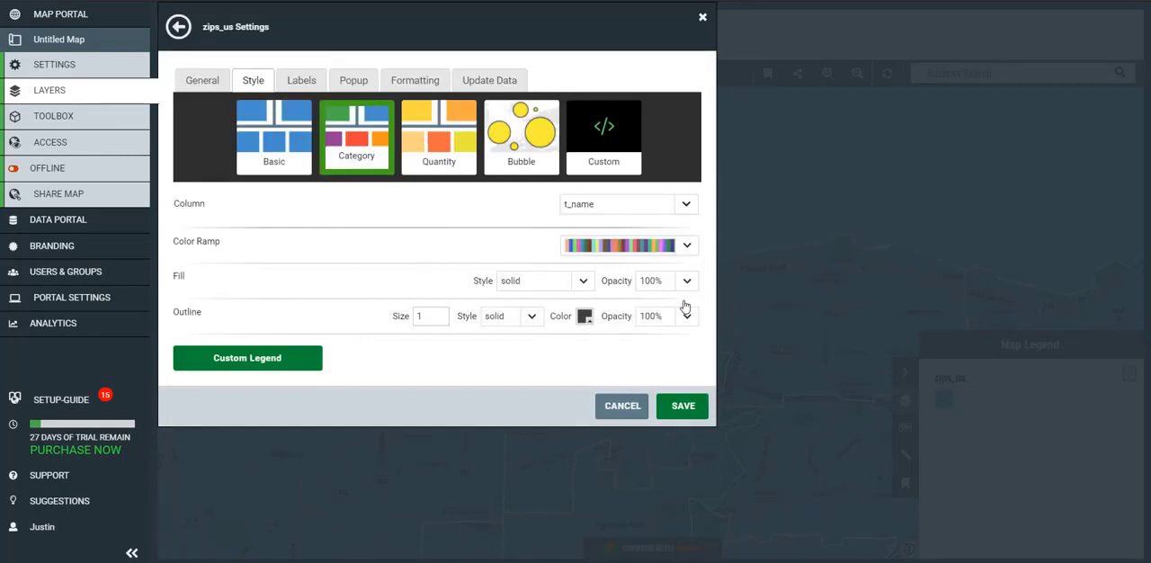
{"action": "left_click", "coordinate": [688, 281]}
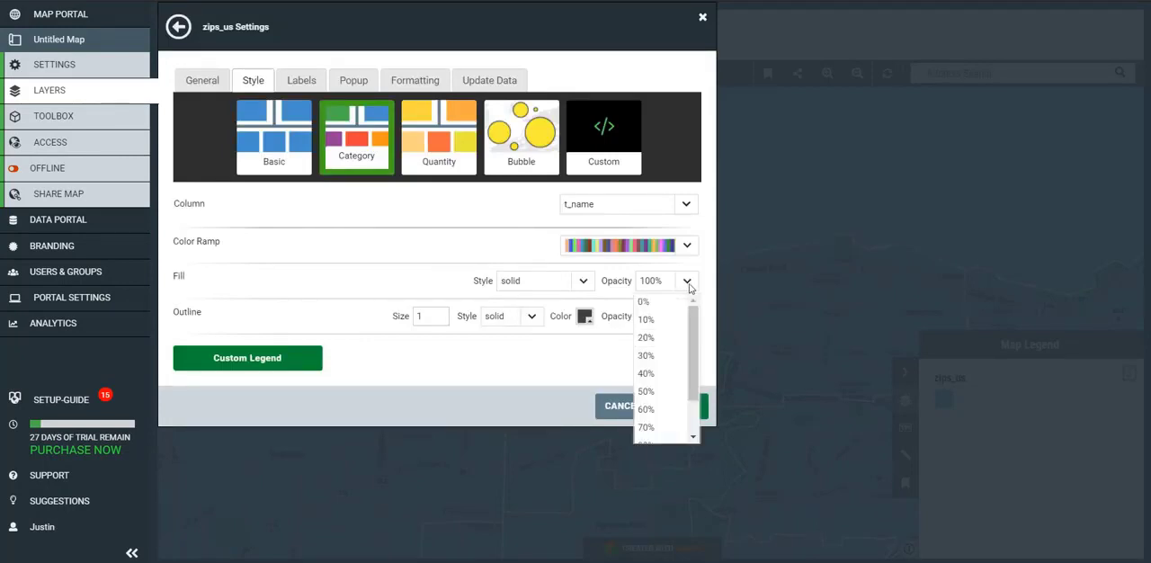
{"action": "left_click", "coordinate": [669, 372]}
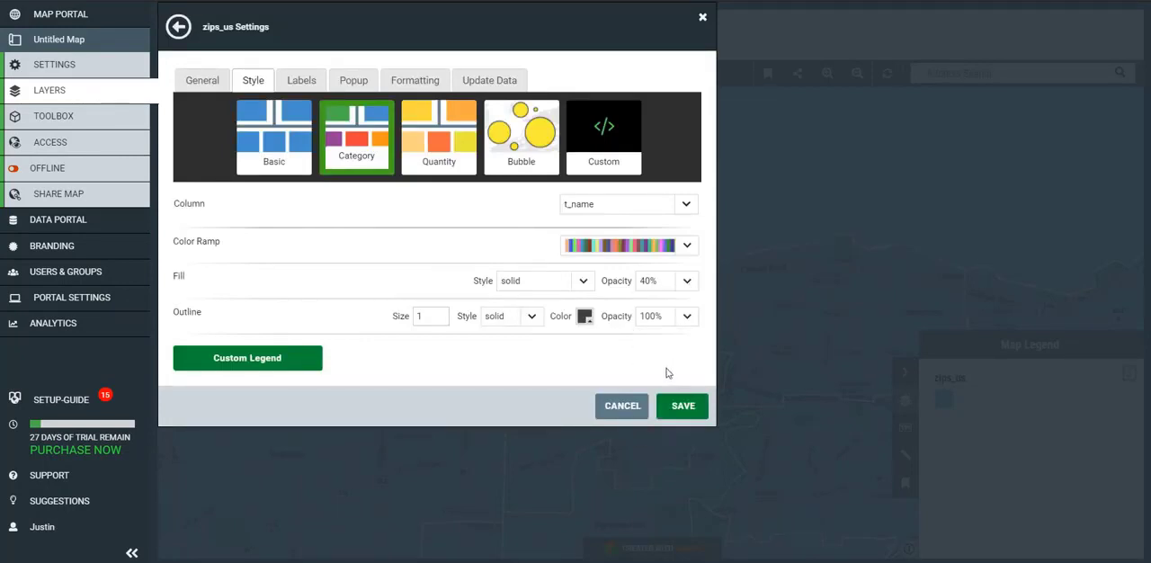
{"action": "left_click", "coordinate": [689, 319]}
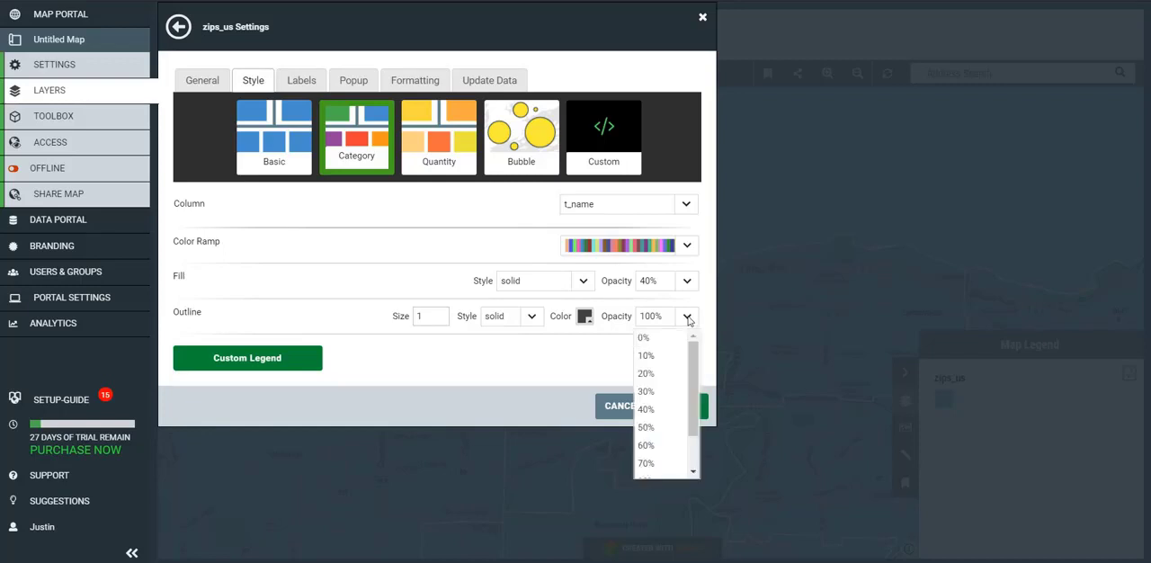
{"action": "left_click", "coordinate": [668, 389]}
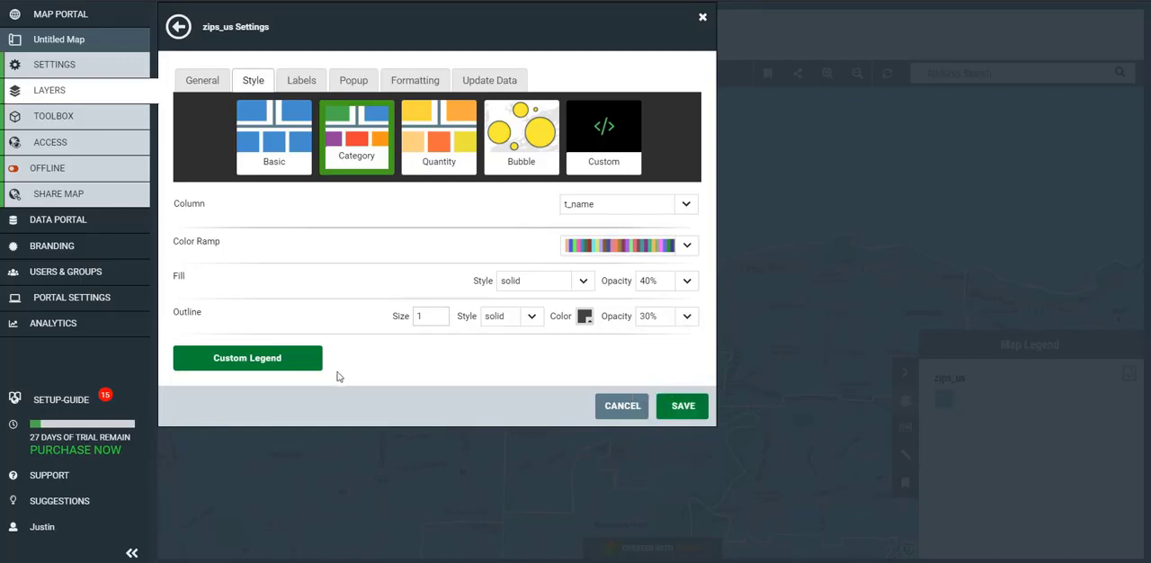
- Customize the legend by making the null class fill white (ffffff), and save the zips_us layer settings
{"action": "left_click", "coordinate": [257, 359]}
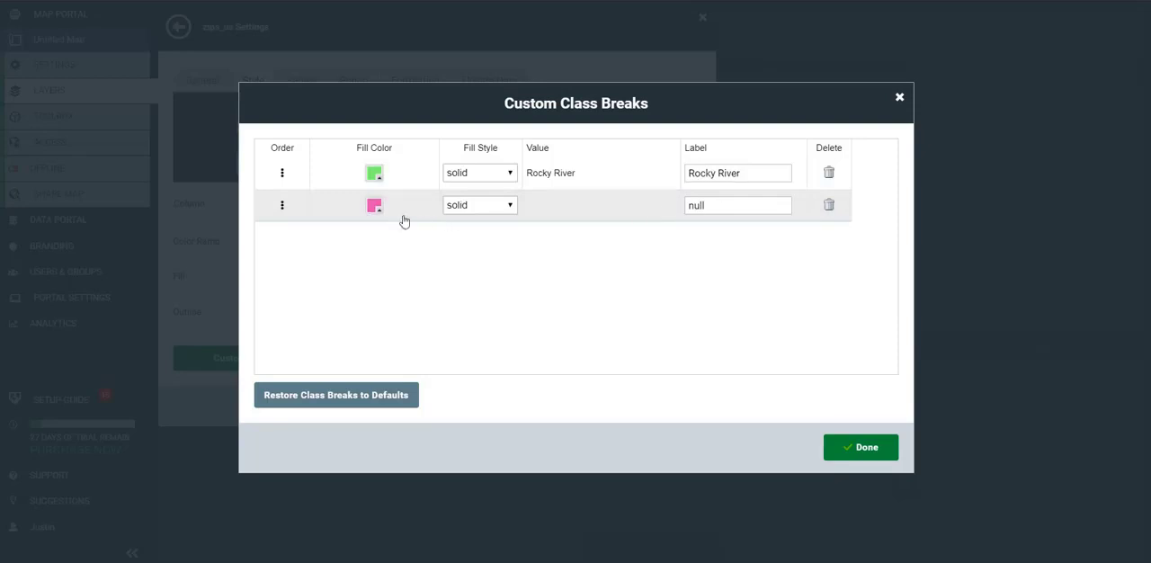
{"action": "left_click", "coordinate": [374, 206]}
{"action": "left_click", "coordinate": [721, 326]}
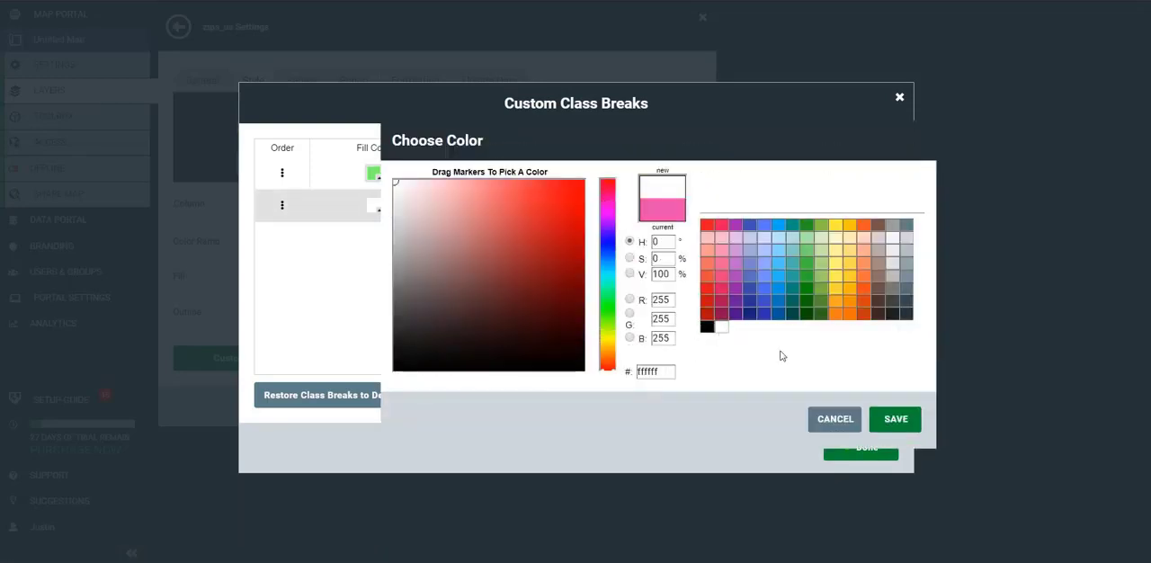
{"action": "left_click", "coordinate": [895, 420]}
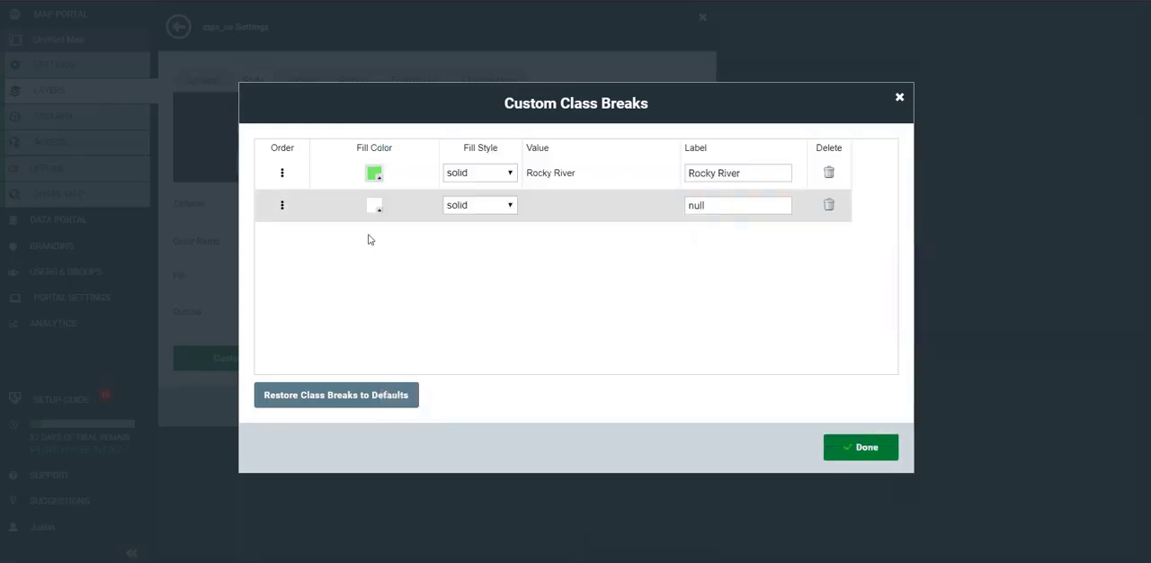
{"action": "left_click", "coordinate": [848, 449]}
{"action": "left_click", "coordinate": [690, 409]}
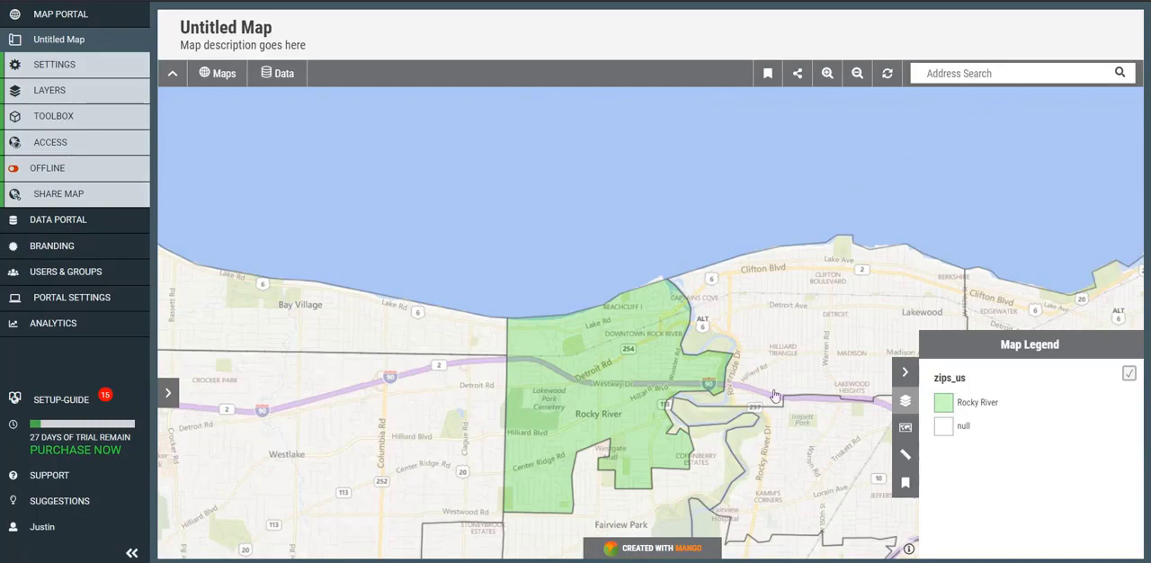
- Locate ZIP code 44107 on the map with the zips_us layer hidden, and show the layer again
{"action": "left_click_drag", "start_coordinate": [1014, 408], "coordinate": [955, 410]}
{"action": "key", "text": "ctrl+c"}
{"action": "left_click", "coordinate": [988, 78]}
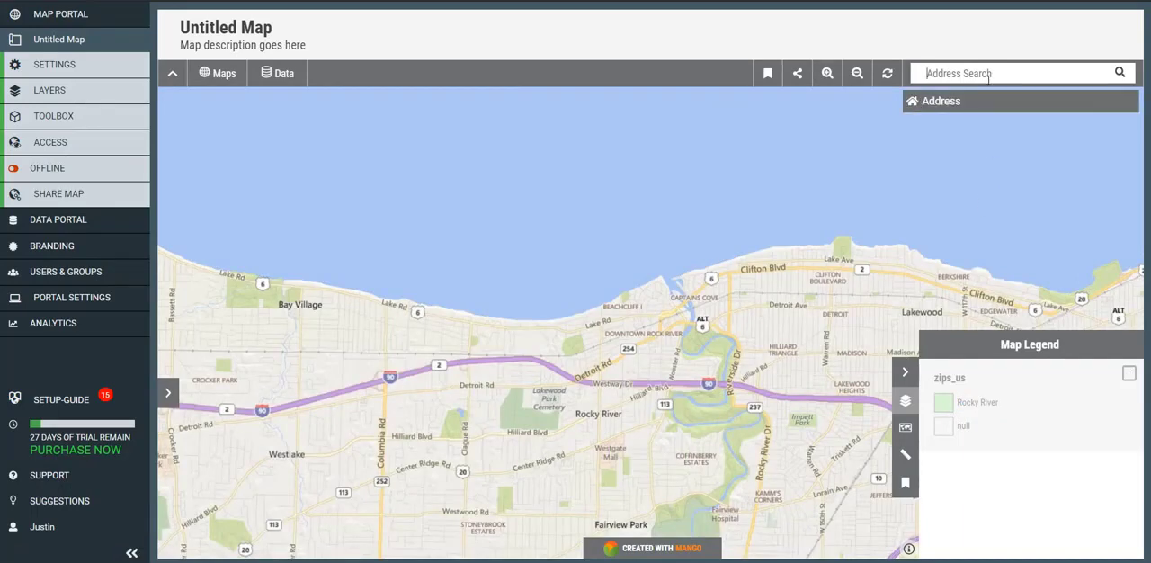
{"action": "type", "text": "44107"}
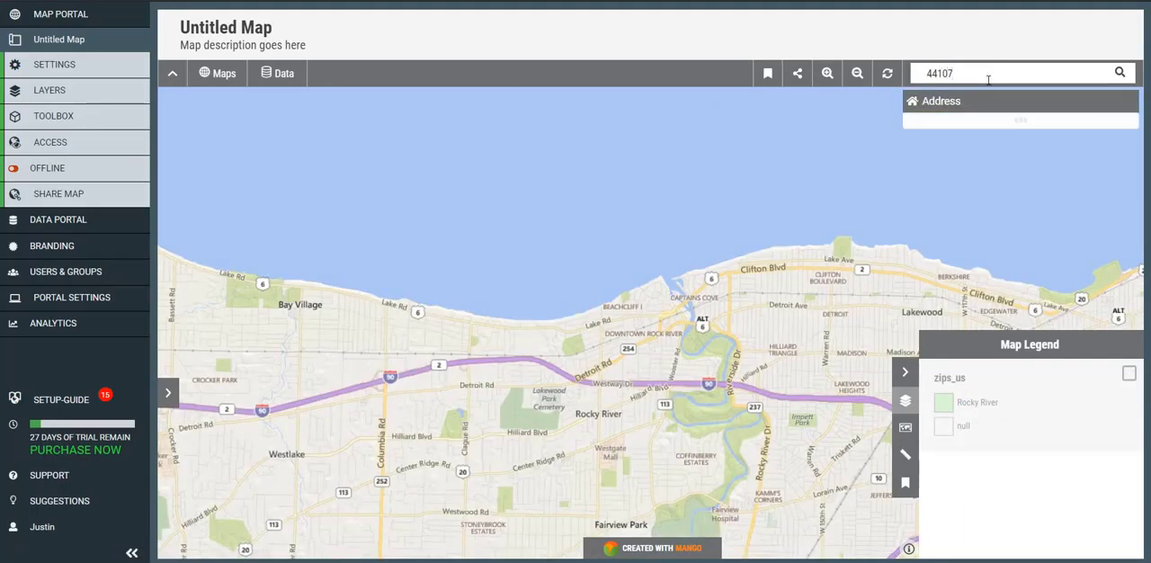
{"action": "left_click", "coordinate": [989, 122]}
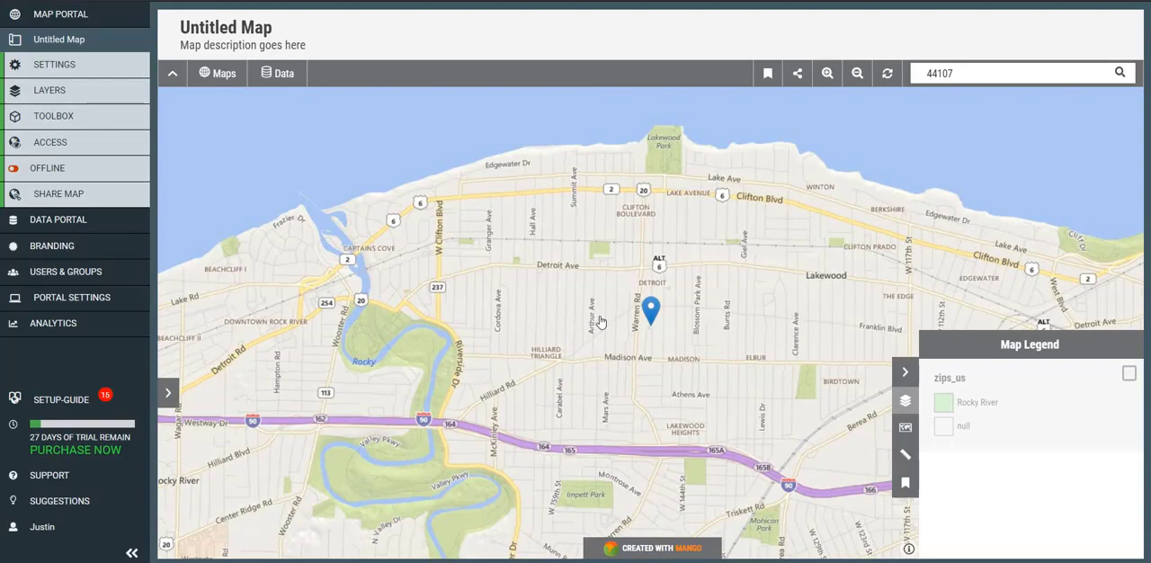
{"action": "scroll", "coordinate": [601, 321], "scroll_direction": "down", "scroll_amount": 1}
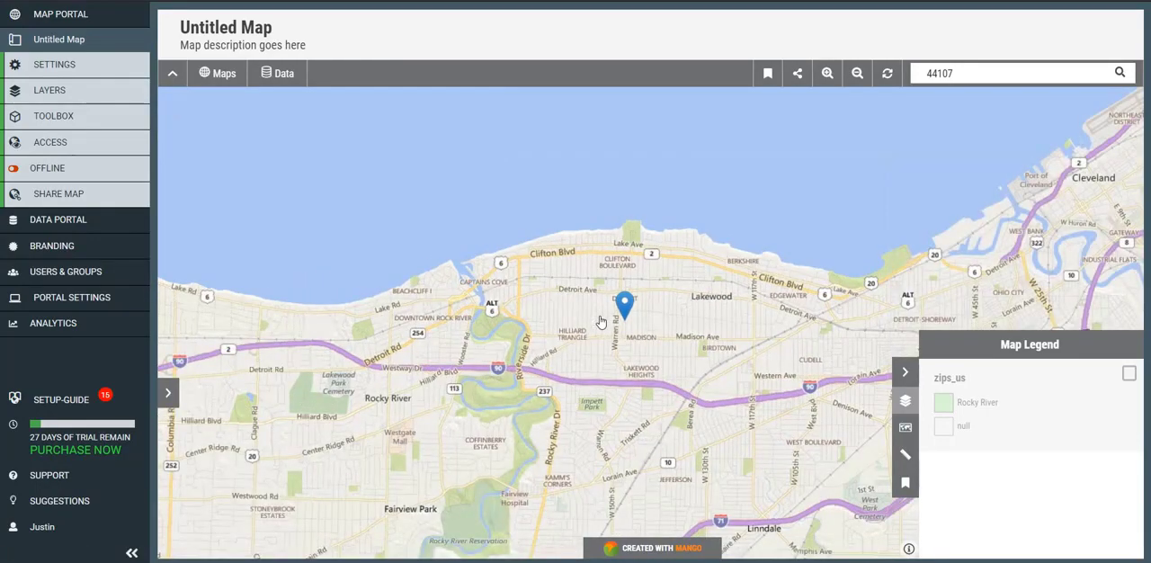
{"action": "left_click", "coordinate": [1129, 373]}
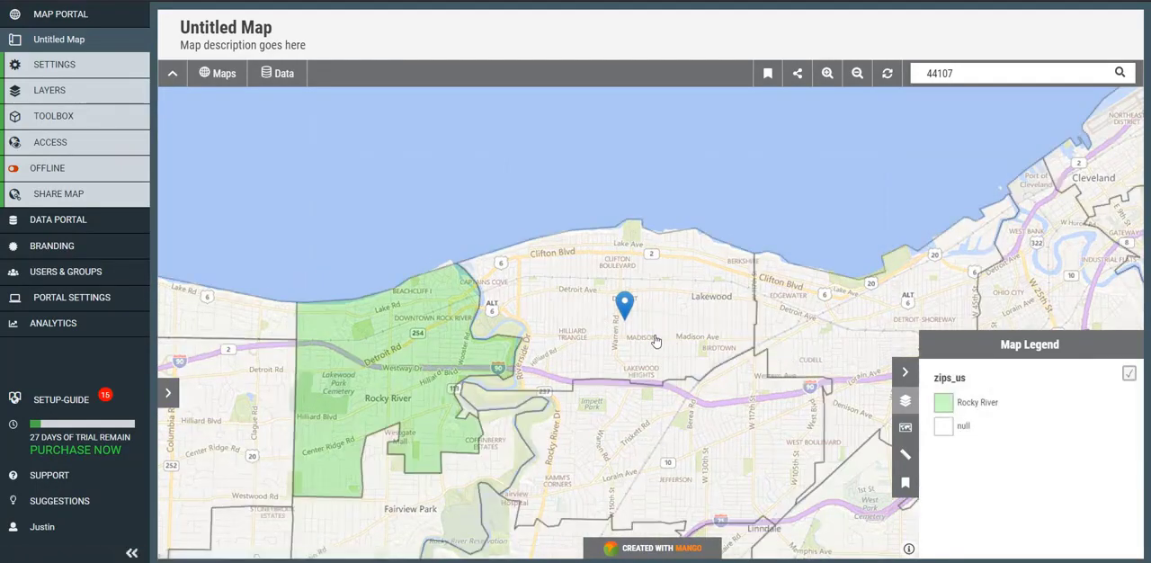
- Assign the 44107 ZIP area to the territory by setting its t_name to Rocky River, and save the edit
{"action": "left_click", "coordinate": [655, 341]}
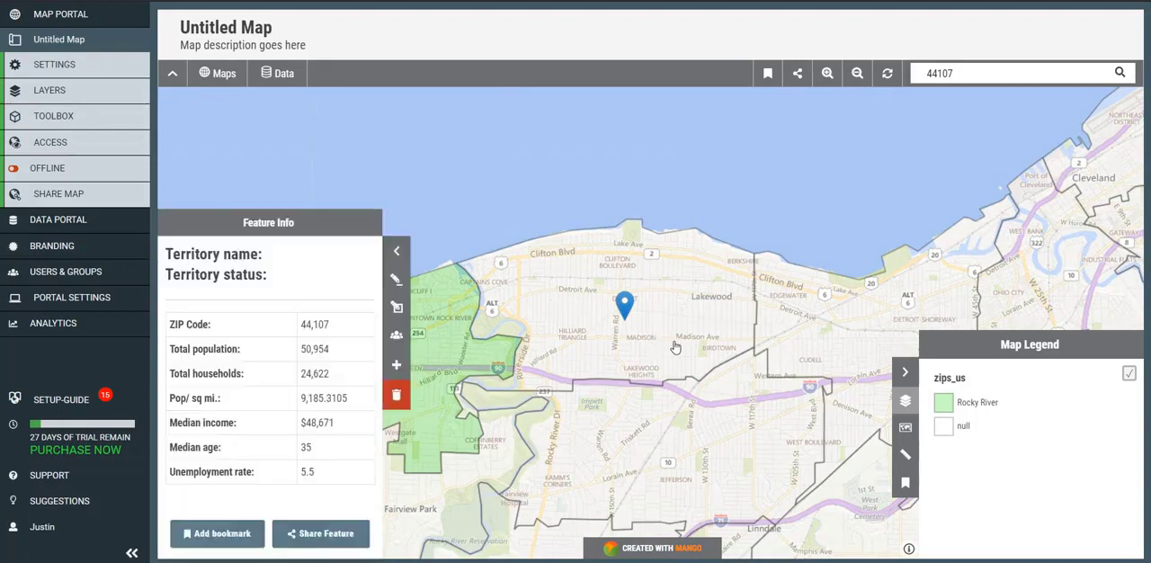
{"action": "left_click", "coordinate": [396, 286]}
{"action": "scroll", "coordinate": [237, 417], "scroll_direction": "down", "scroll_amount": 3}
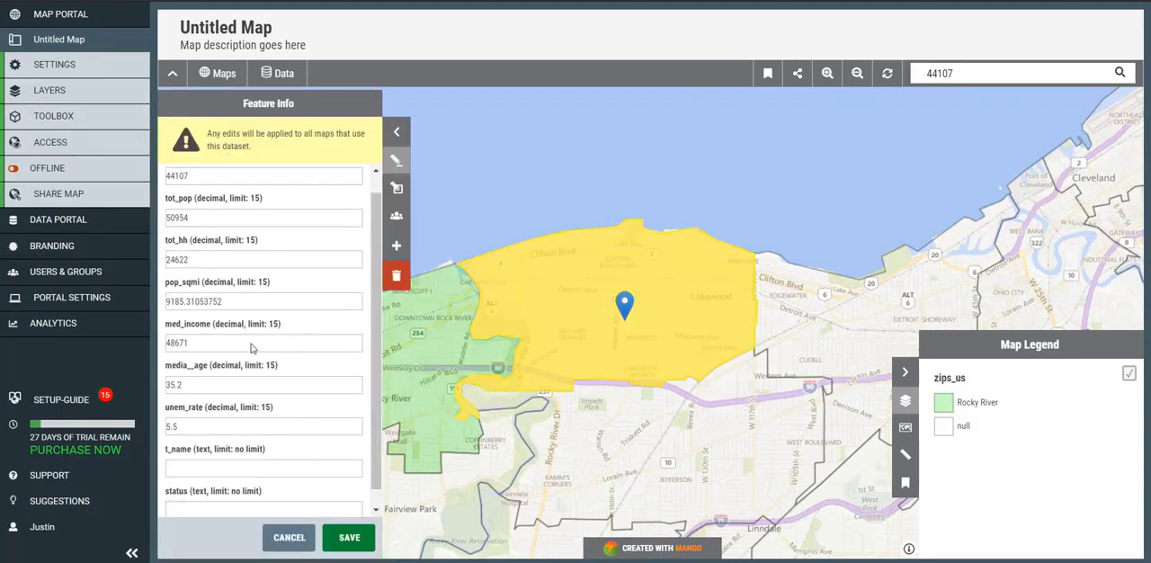
{"action": "left_click", "coordinate": [236, 452]}
{"action": "key", "text": "ctrl+v"}
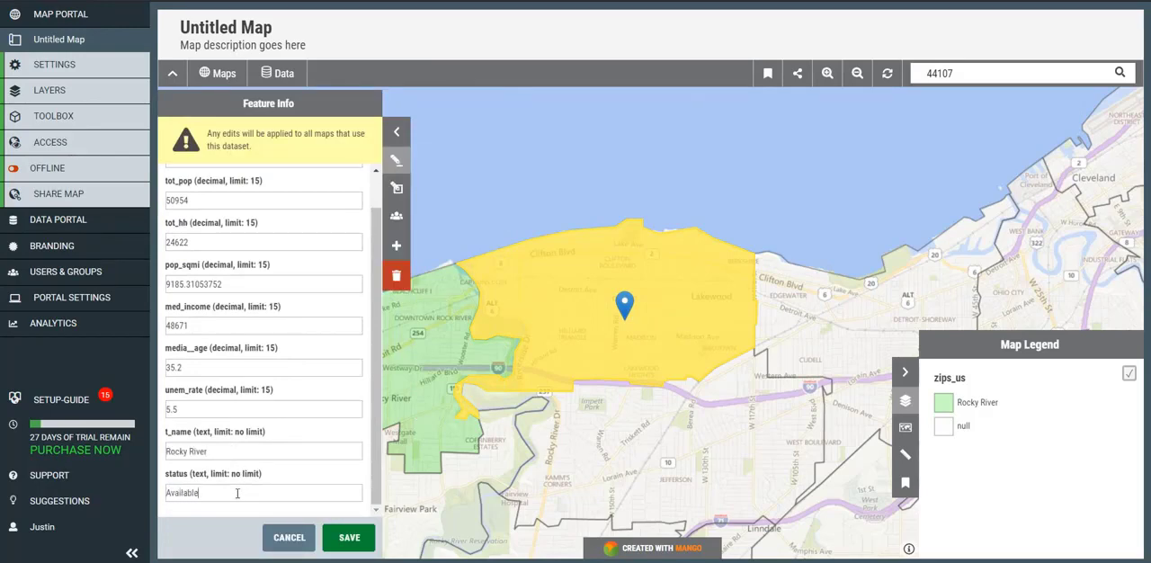
{"action": "left_click", "coordinate": [350, 539]}
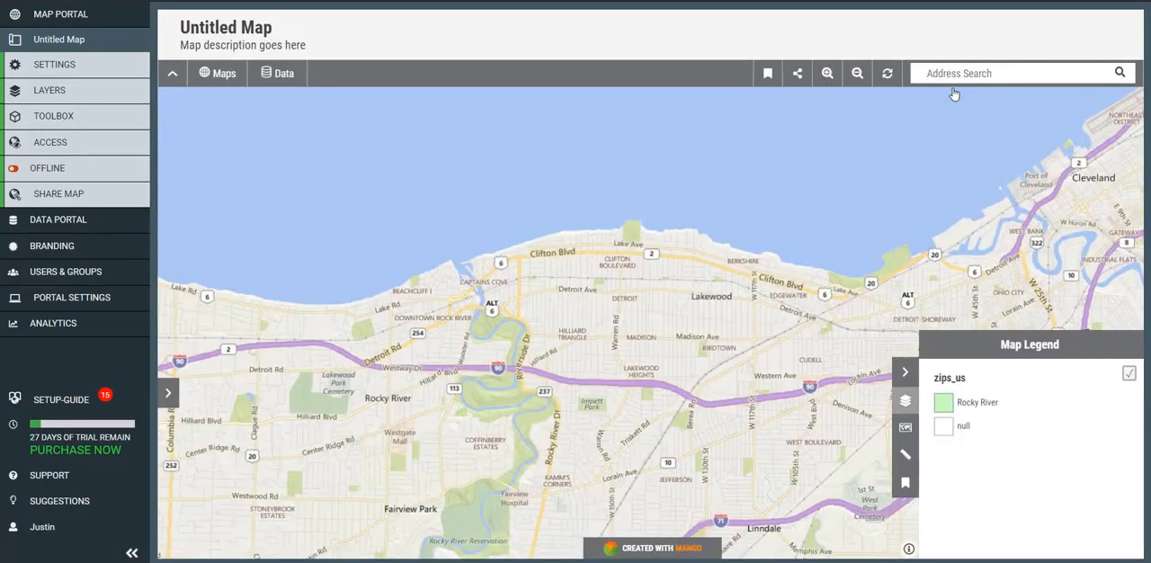
- Search the map for ZIP code 44145 and select its area around Westlake
{"action": "left_click", "coordinate": [971, 77]}
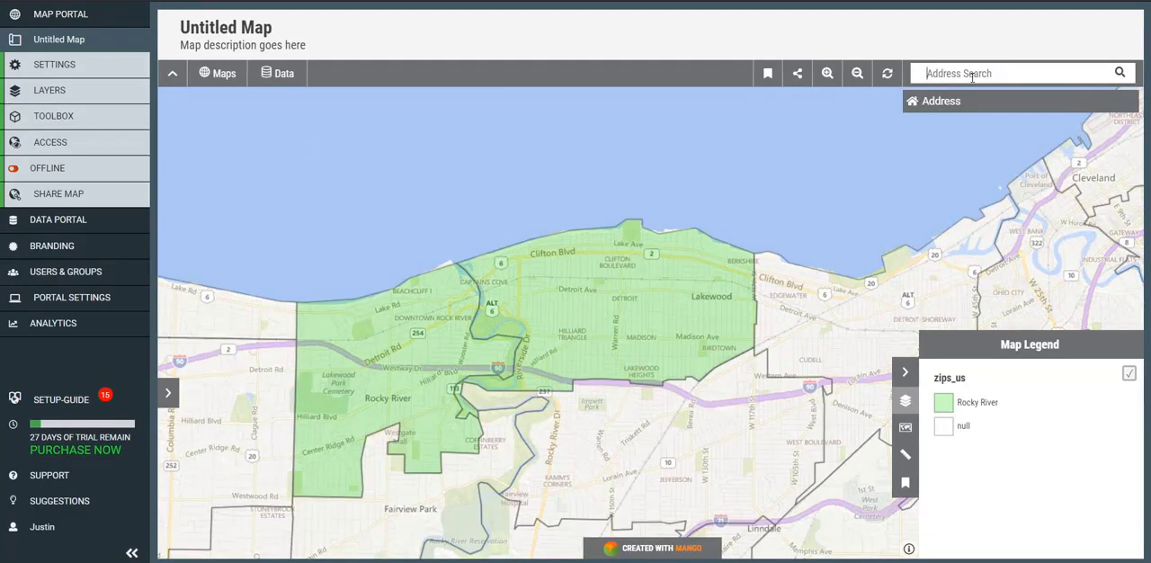
{"action": "type", "text": "44145"}
{"action": "left_click", "coordinate": [1001, 124]}
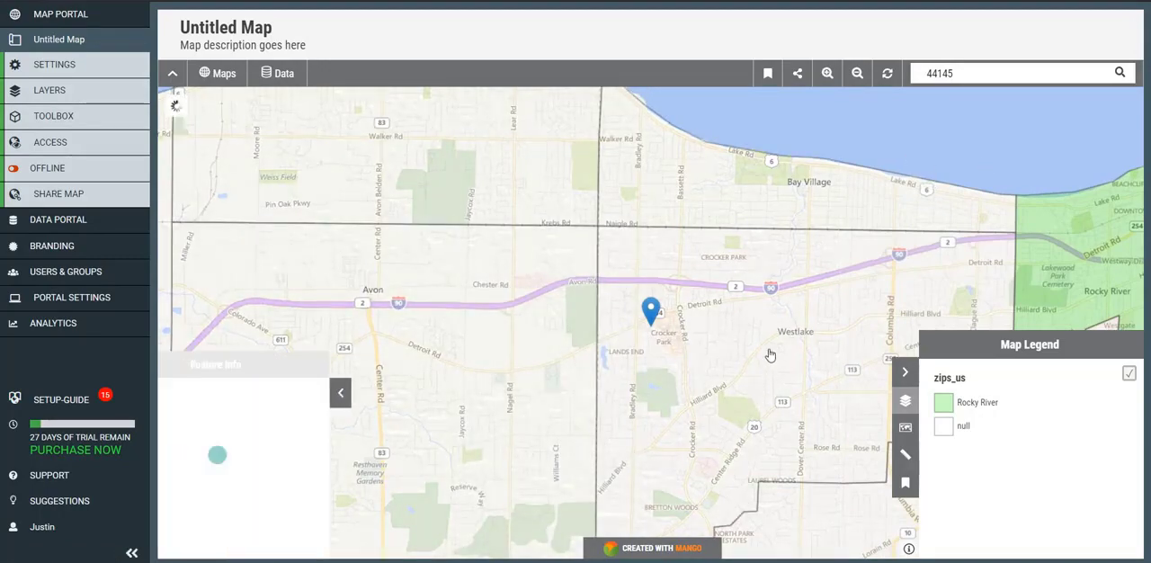
- Edit the 44145 area's attributes, setting t_name to Rocky River and status to Available, and save
{"action": "left_click", "coordinate": [396, 280]}
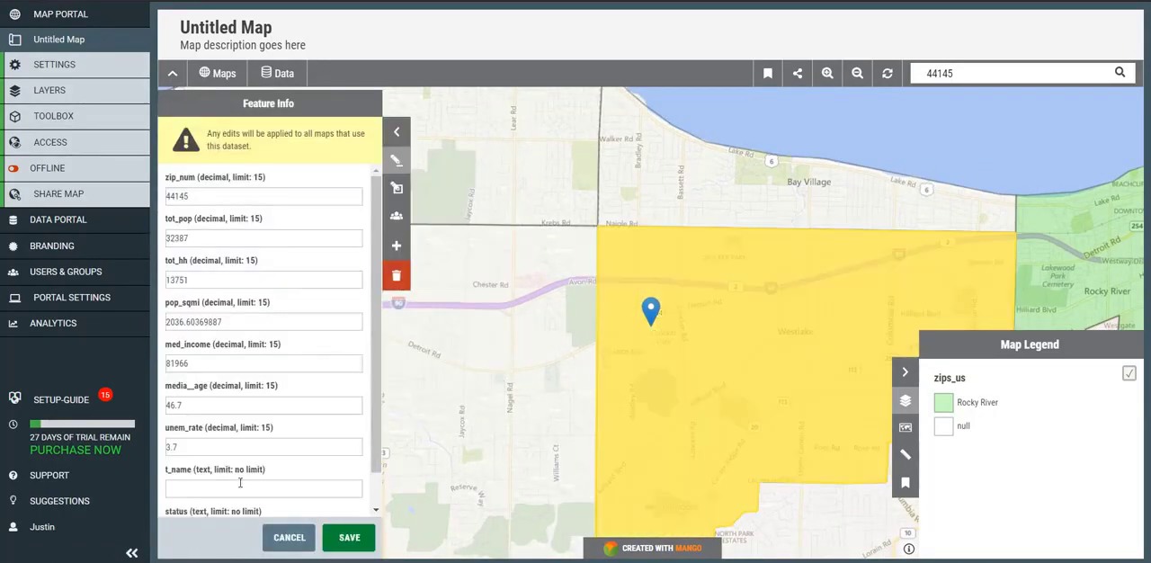
{"action": "scroll", "coordinate": [261, 404], "scroll_direction": "down", "scroll_amount": 2}
{"action": "left_click", "coordinate": [245, 452]}
{"action": "key", "text": "ctrl+v"}
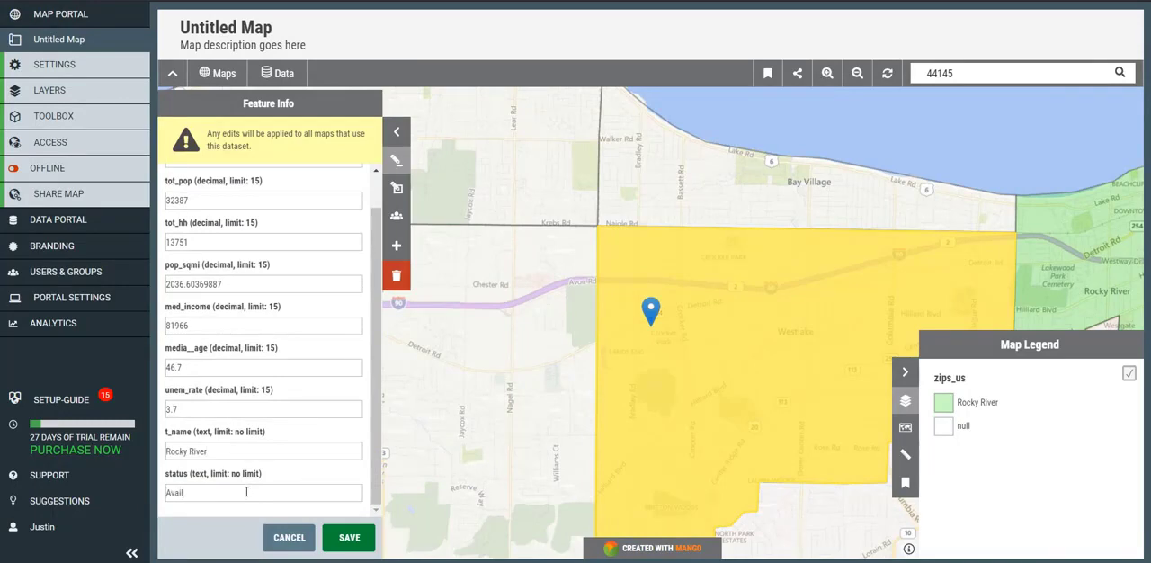
{"action": "left_click", "coordinate": [245, 492]}
{"action": "type", "text": "Available"}
{"action": "left_click", "coordinate": [350, 537]}
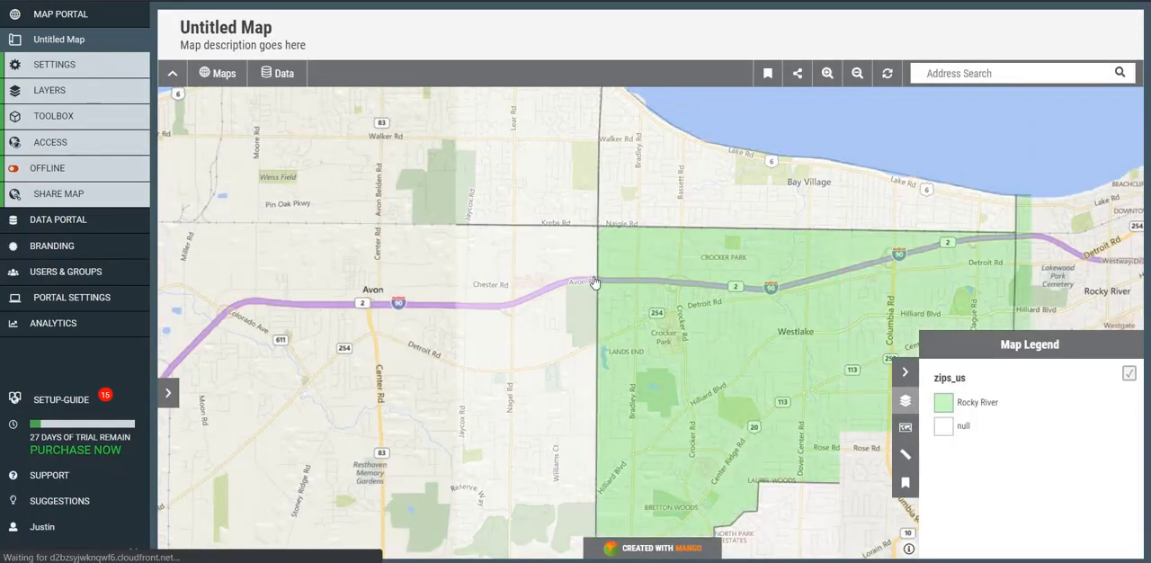
- Assign the downtown Cleveland ZIP area 44114 to a new territory by setting its t_name to Cleveland, and save the edit
{"action": "scroll", "coordinate": [594, 282], "scroll_direction": "down", "scroll_amount": 1}
{"action": "left_click_drag", "start_coordinate": [742, 264], "coordinate": [331, 319]}
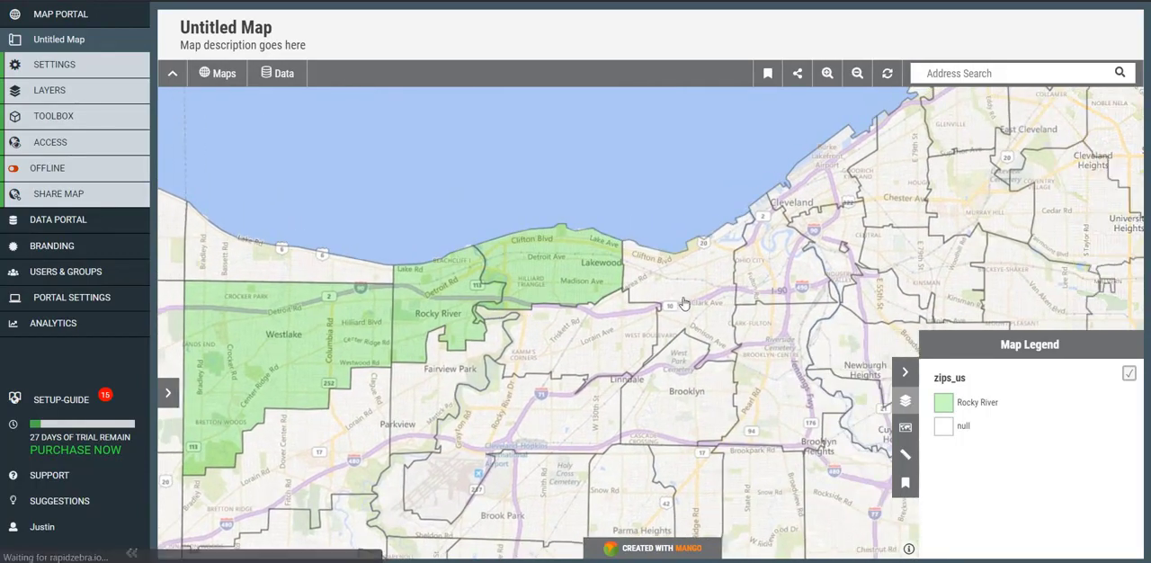
{"action": "left_click_drag", "start_coordinate": [686, 360], "coordinate": [607, 445]}
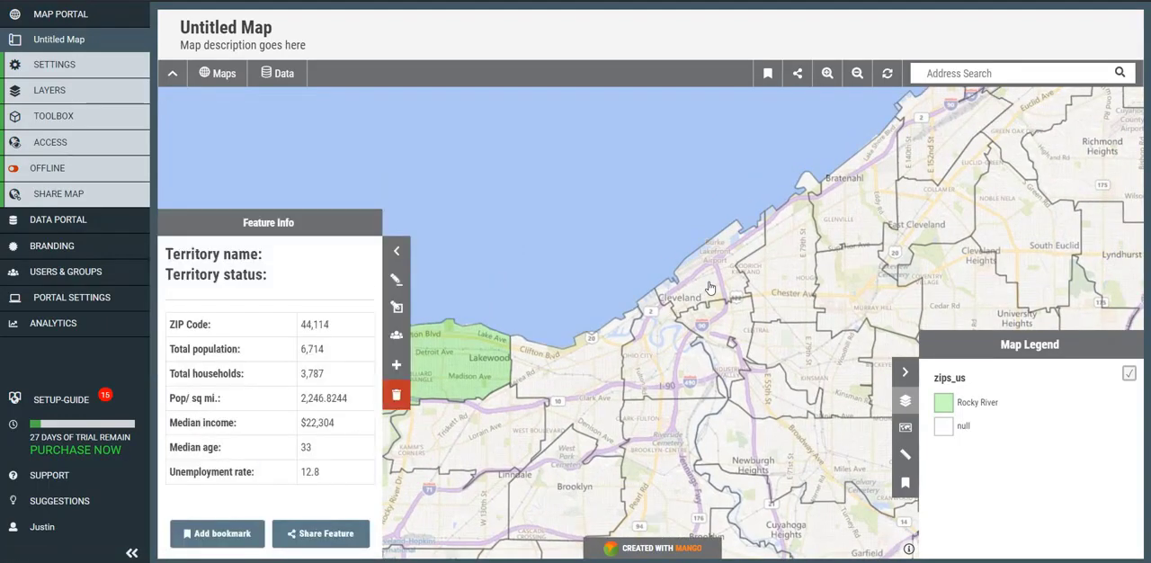
{"action": "left_click", "coordinate": [396, 280]}
{"action": "scroll", "coordinate": [285, 415], "scroll_direction": "down", "scroll_amount": 1}
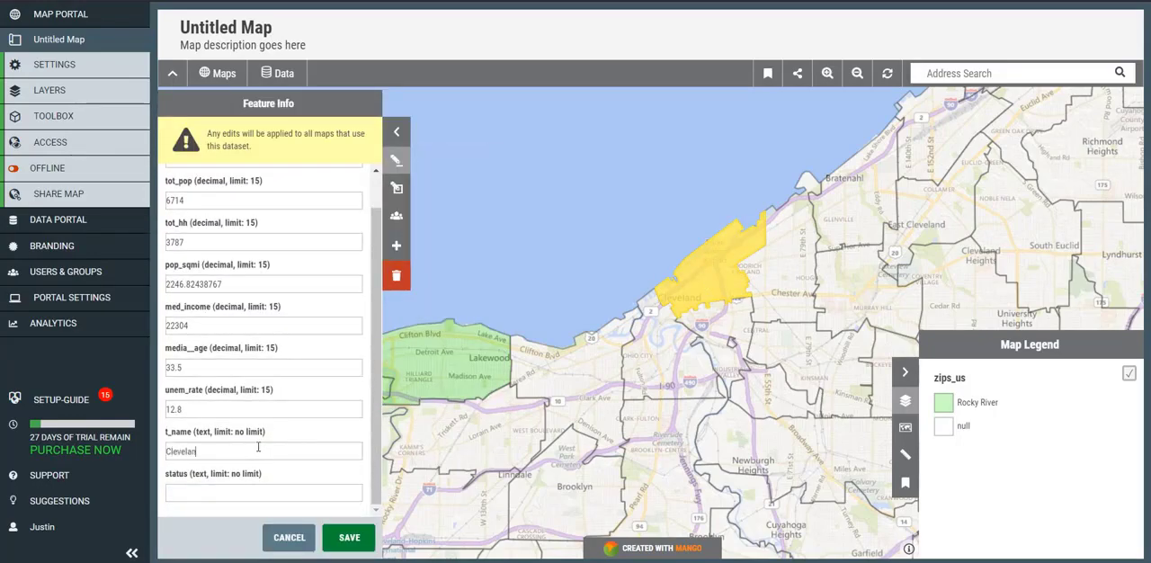
{"action": "left_click", "coordinate": [350, 539]}
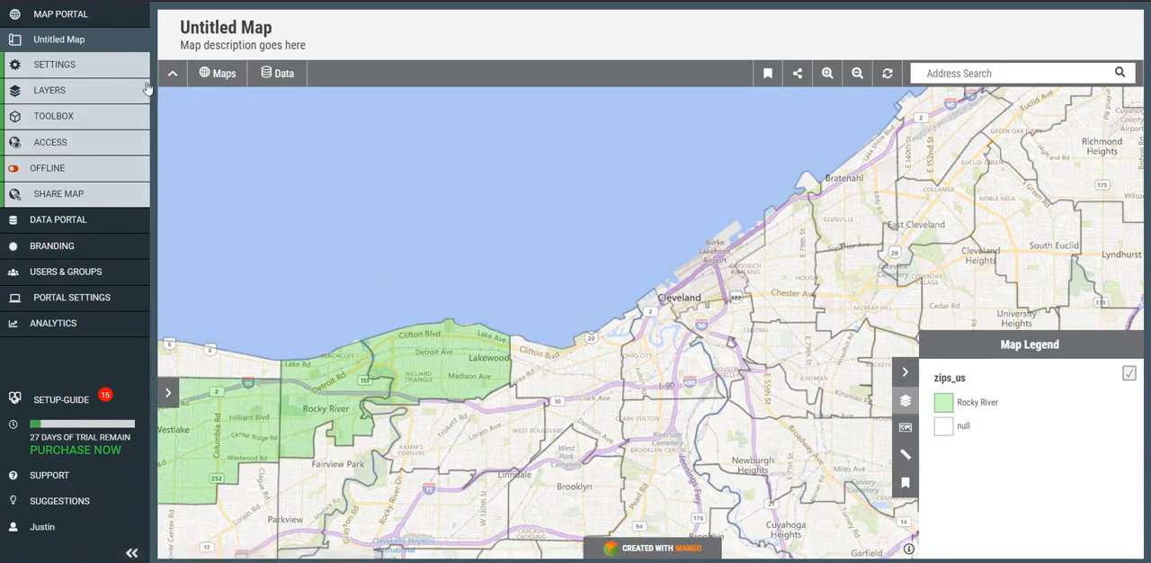
- Restore the zips_us layer's custom class breaks to defaults and move the Cleveland class above null
{"action": "left_click", "coordinate": [108, 101]}
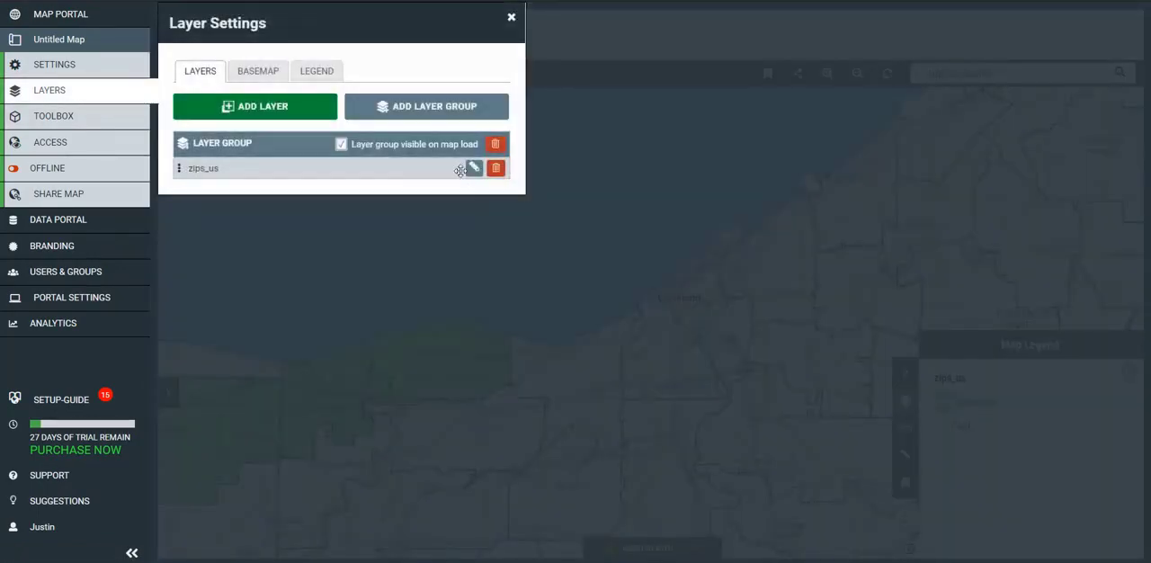
{"action": "left_click", "coordinate": [473, 169]}
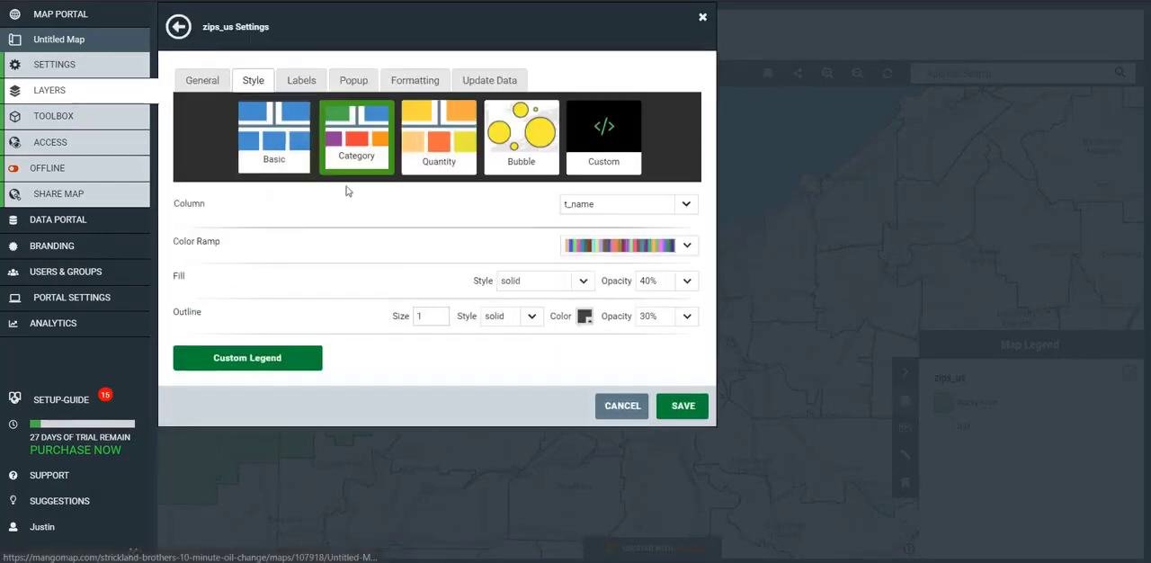
{"action": "left_click", "coordinate": [282, 359]}
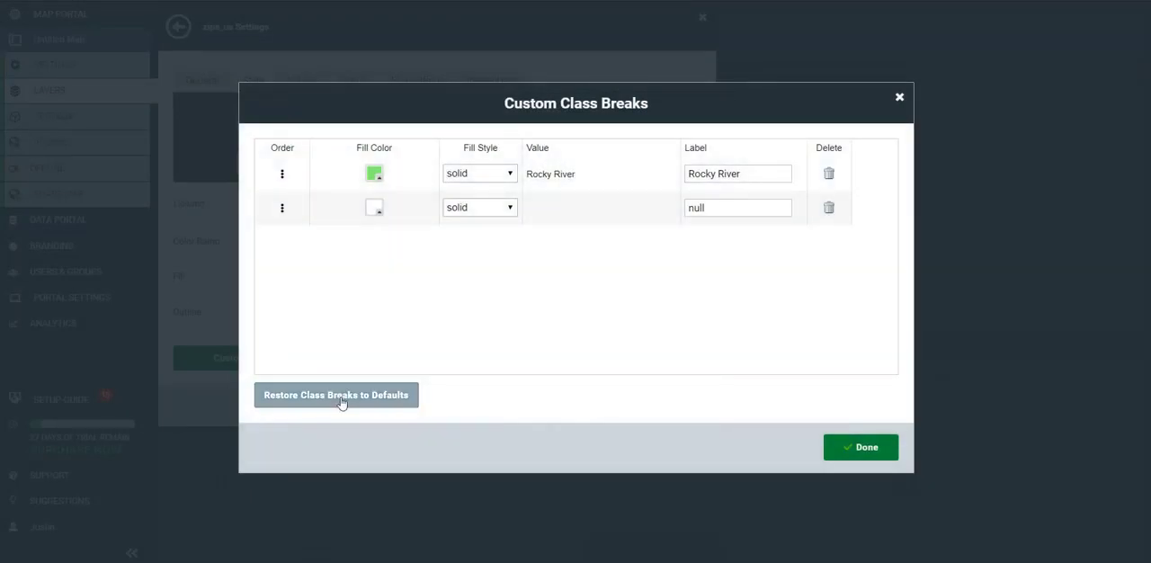
{"action": "left_click", "coordinate": [343, 400]}
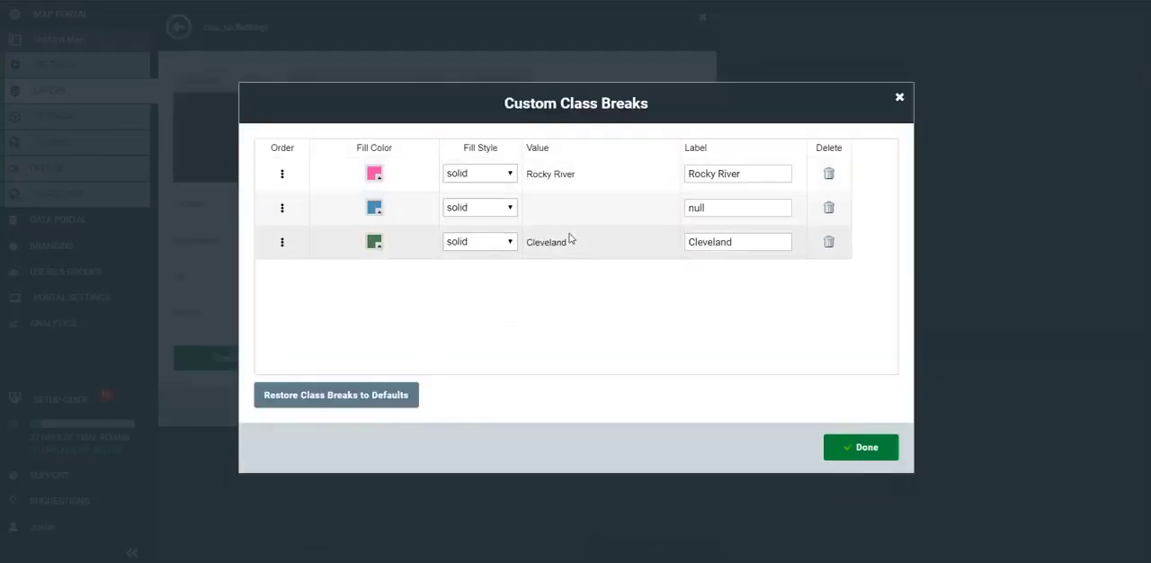
{"action": "left_click_drag", "start_coordinate": [282, 245], "coordinate": [284, 199]}
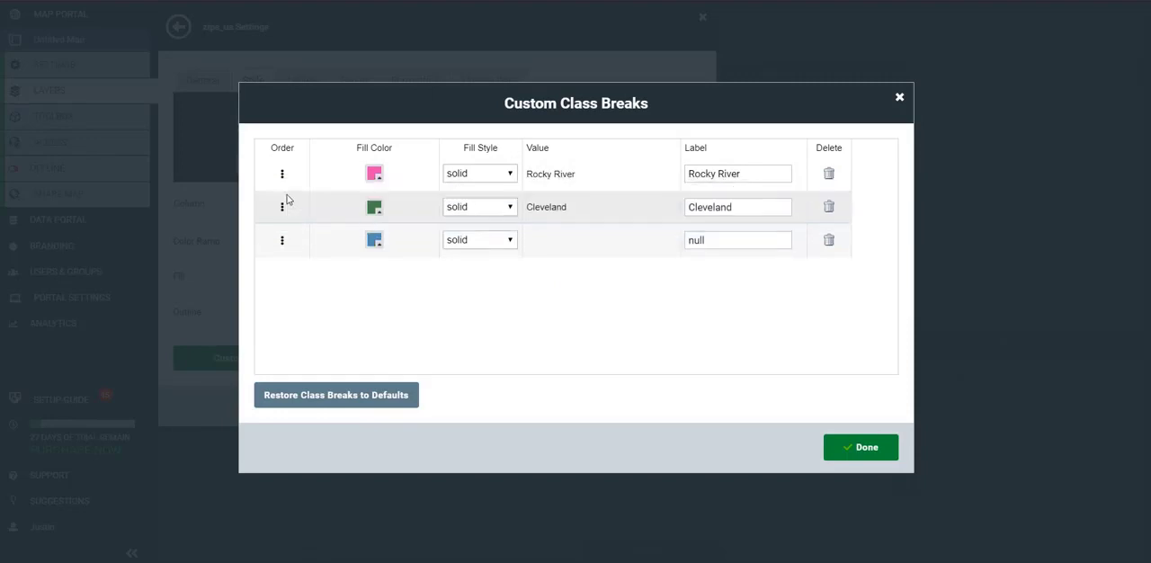
- Set the null class's fill color to white and save the zips_us layer style
{"action": "left_click", "coordinate": [374, 240]}
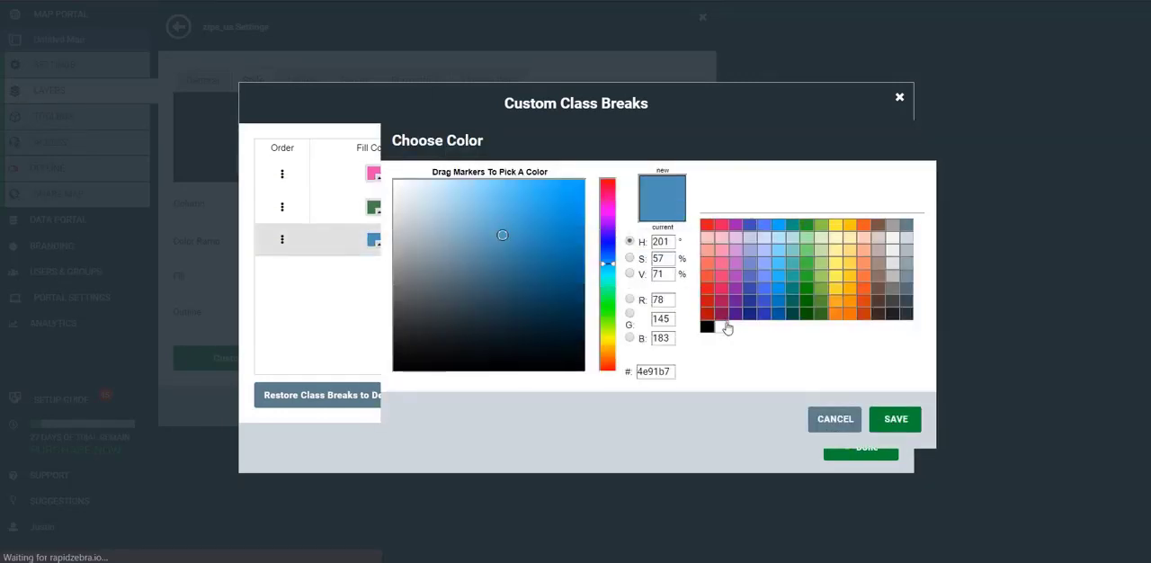
{"action": "left_click", "coordinate": [722, 327]}
{"action": "left_click", "coordinate": [853, 431]}
{"action": "left_click", "coordinate": [848, 449]}
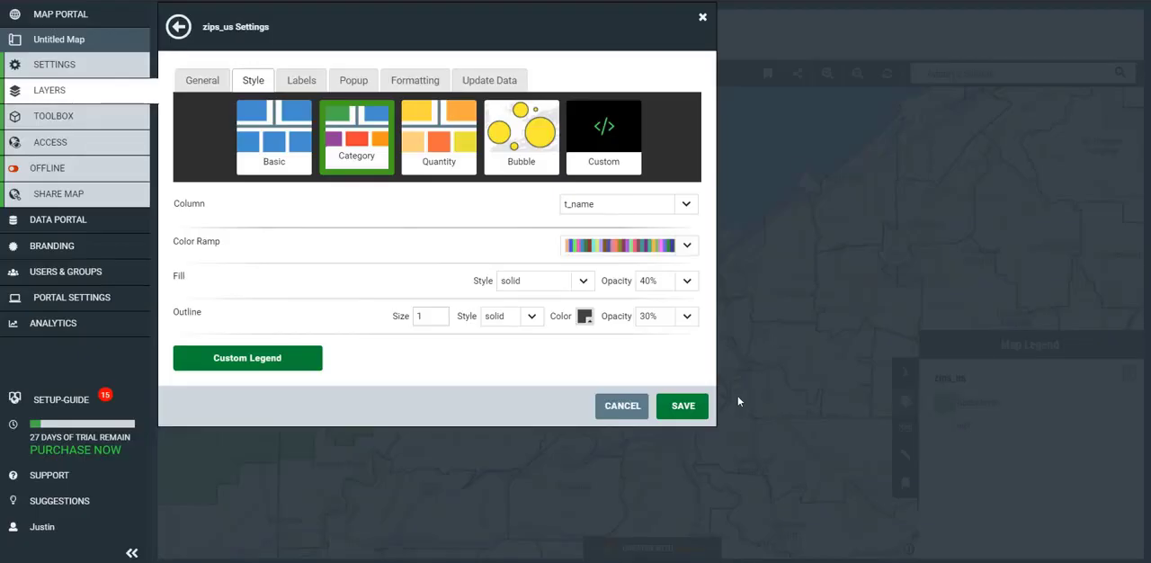
{"action": "left_click", "coordinate": [689, 402]}
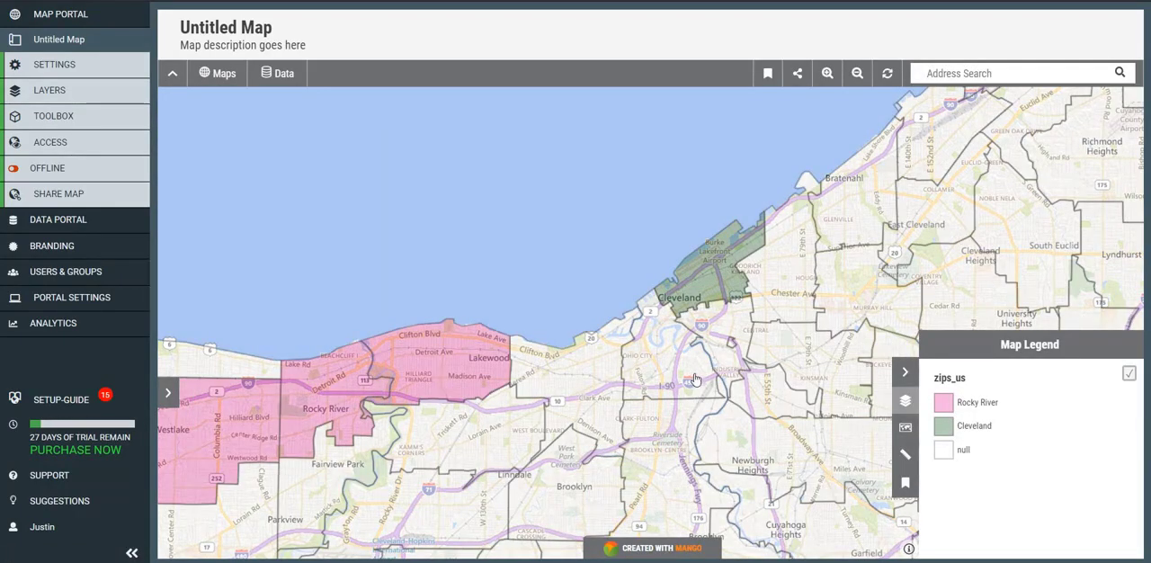
- Query the ZIP codes across all locations whose territory name is Rocky River
{"action": "left_click_drag", "start_coordinate": [508, 350], "coordinate": [640, 327]}
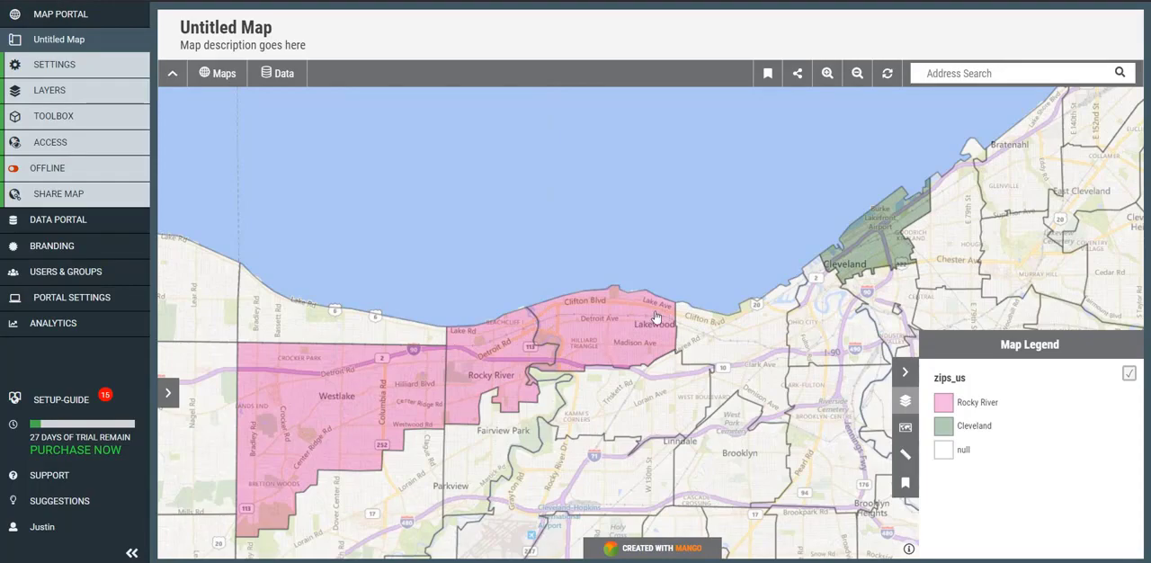
{"action": "key", "text": "F5"}
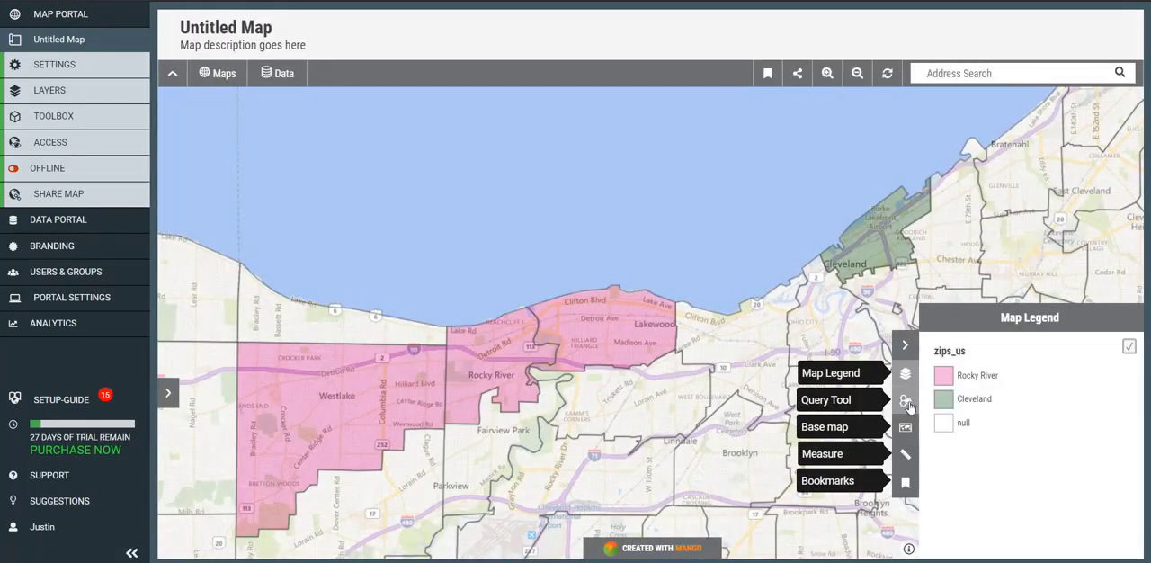
{"action": "left_click", "coordinate": [905, 402]}
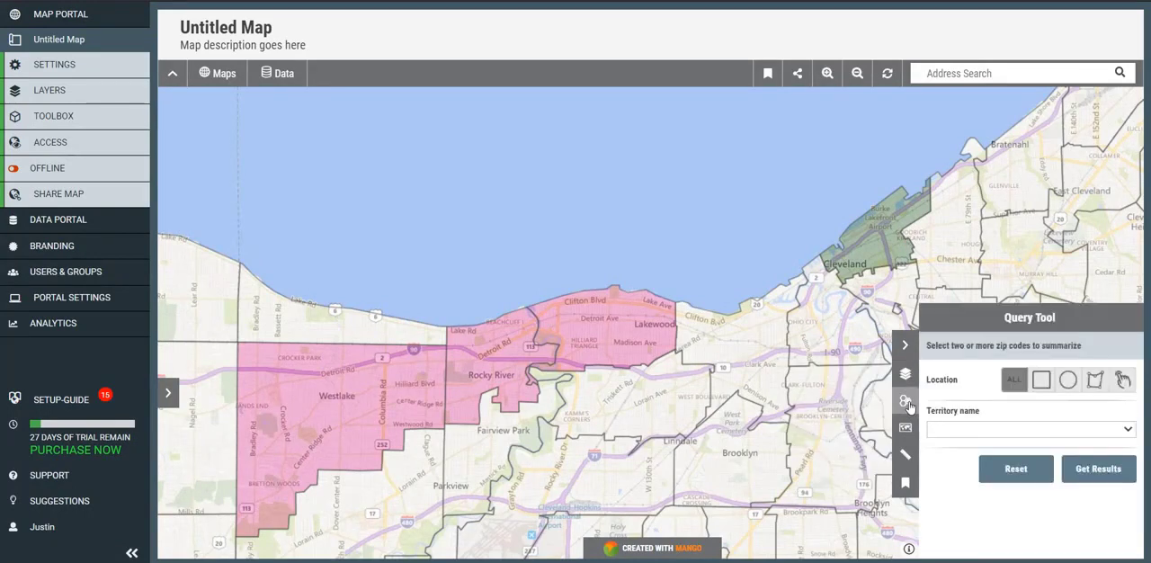
{"action": "left_click", "coordinate": [1128, 431]}
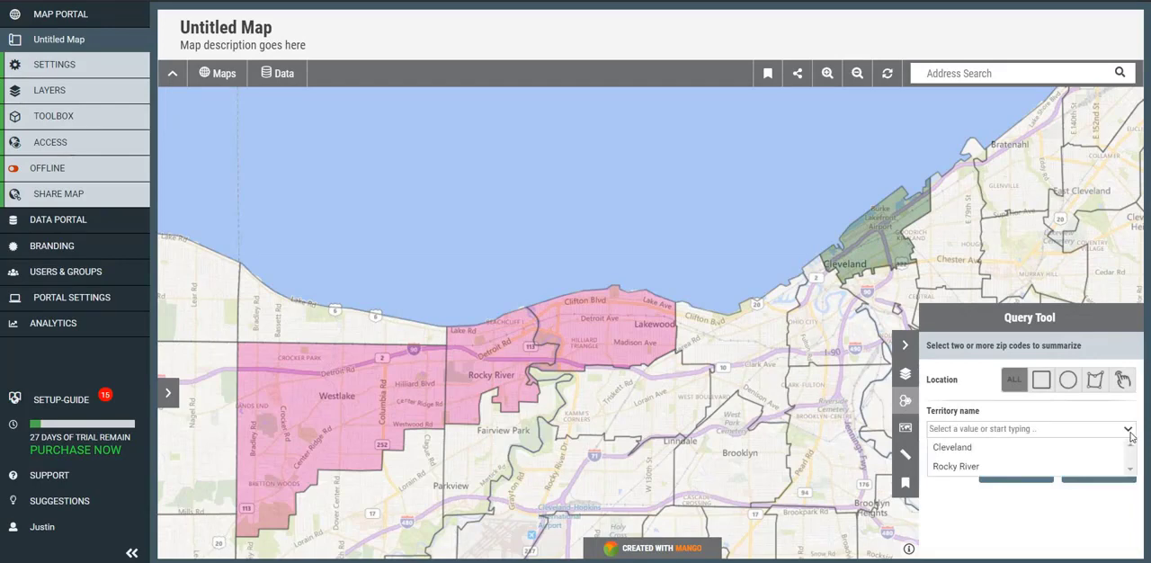
{"action": "left_click", "coordinate": [1117, 465]}
{"action": "left_click", "coordinate": [1117, 472]}
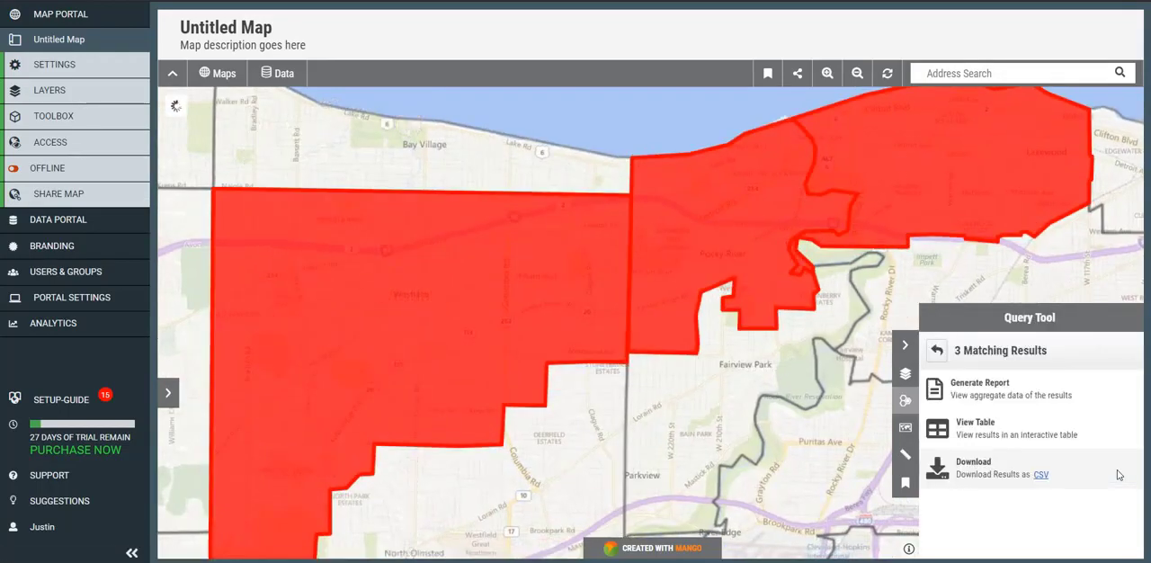
- View the Rocky River query results as a table, and generate the aggregate report to examine the territory's combined demographics
{"action": "left_click", "coordinate": [1068, 423]}
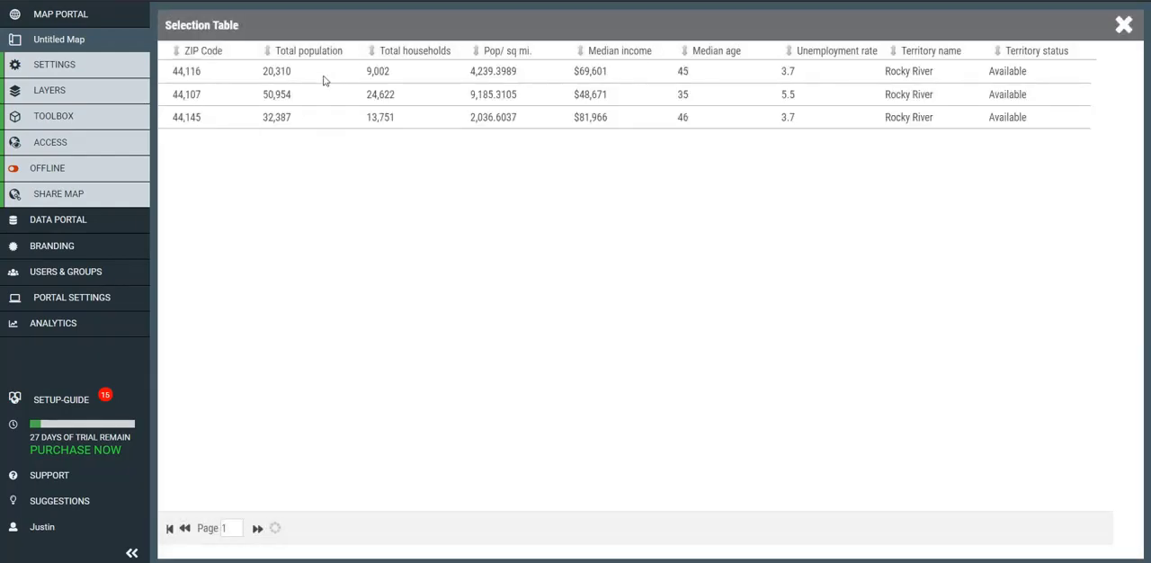
{"action": "left_click", "coordinate": [1124, 26]}
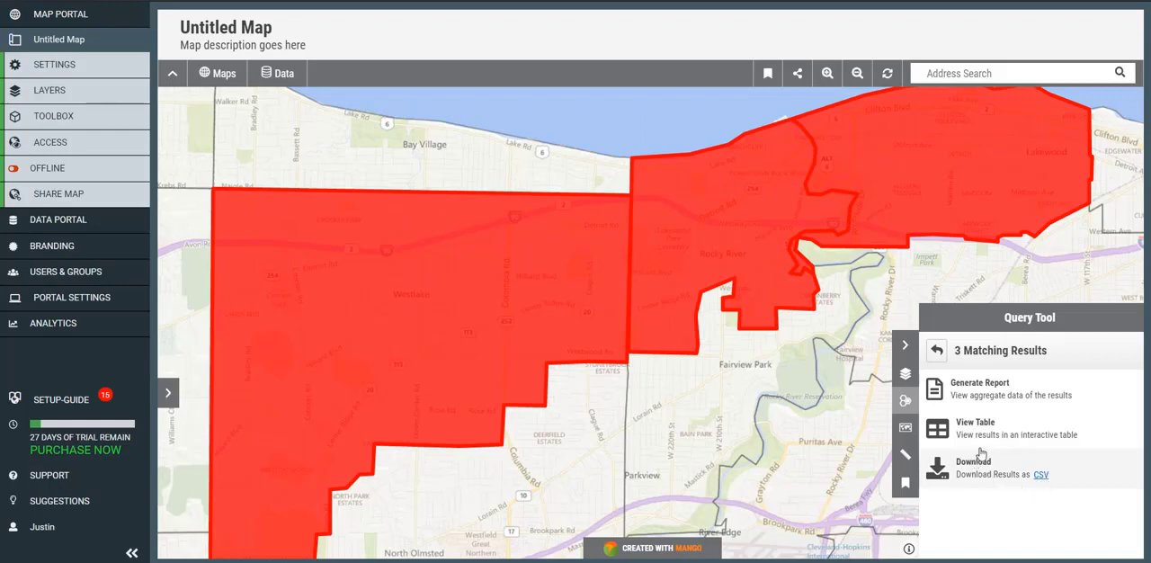
{"action": "left_click", "coordinate": [1000, 388]}
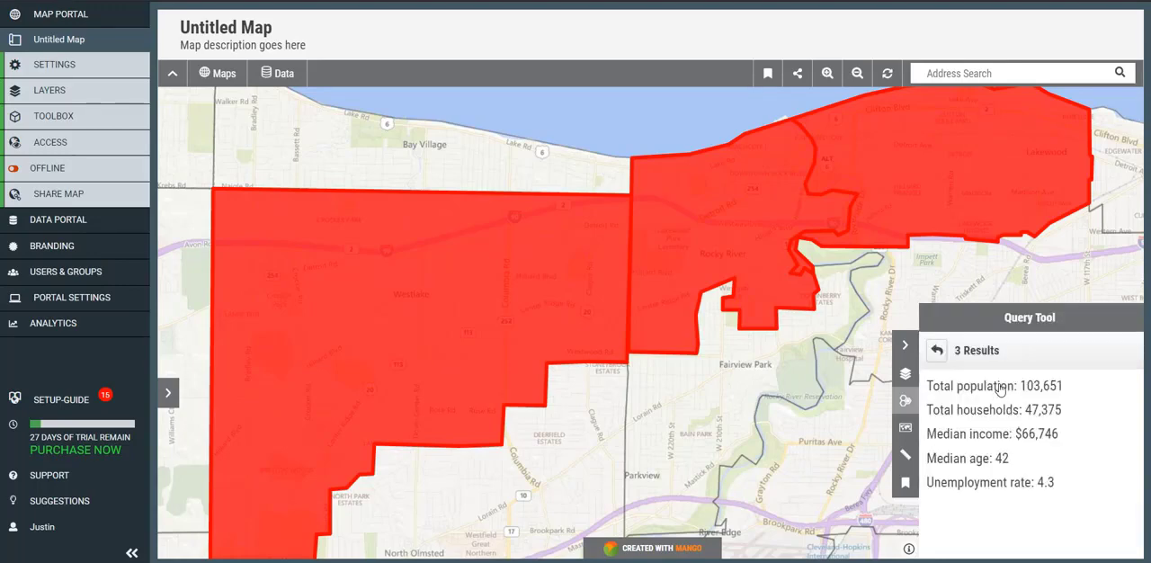
{"action": "left_click_drag", "start_coordinate": [1021, 386], "coordinate": [1095, 388]}
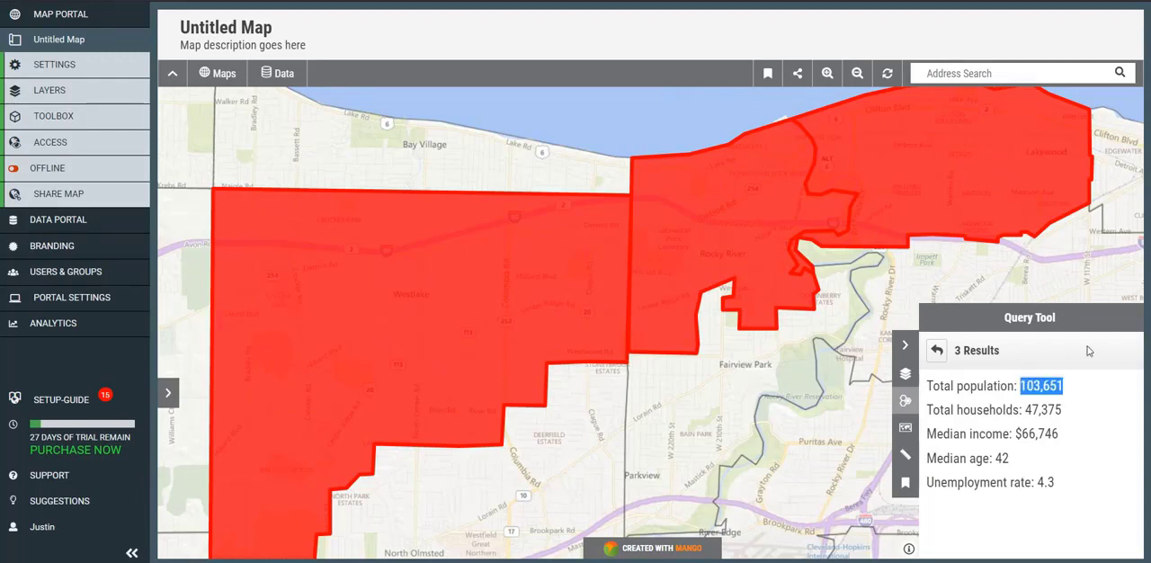
{"action": "left_click", "coordinate": [1070, 459]}
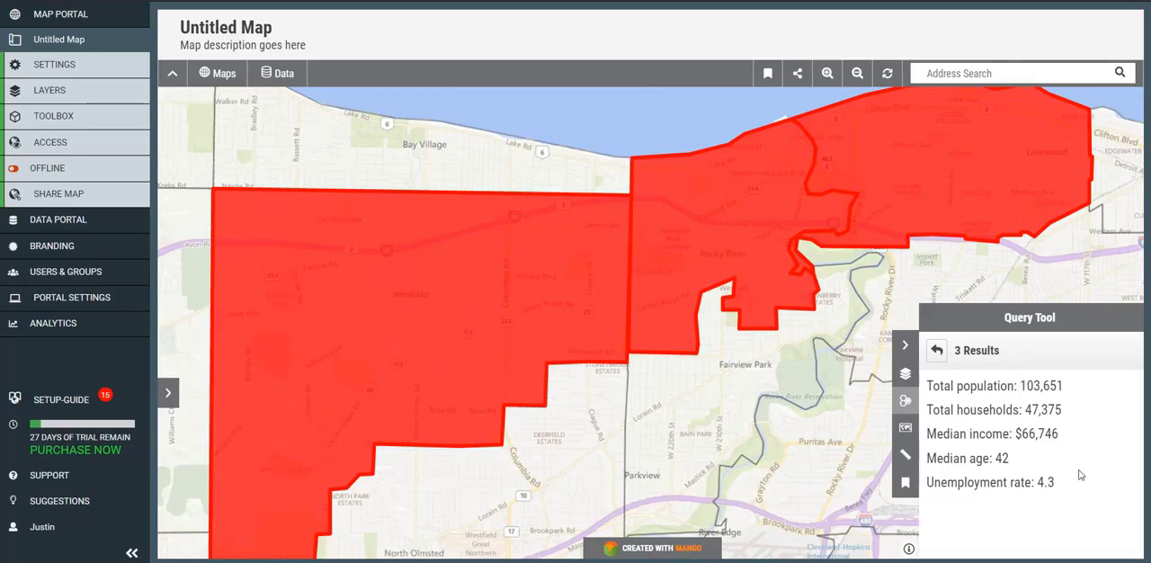